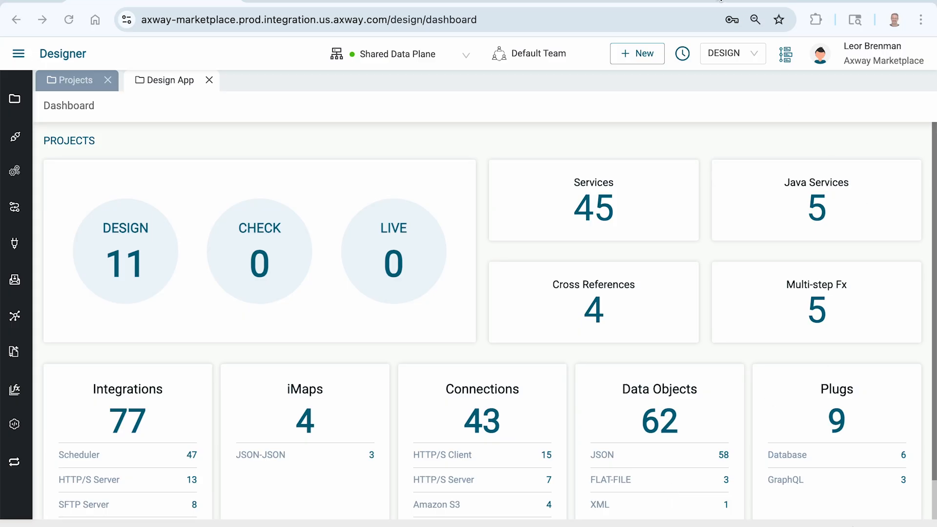
# Step: Check the modes list without changing mode, then begin a new project from the Projects list
pyautogui.click(756, 56)
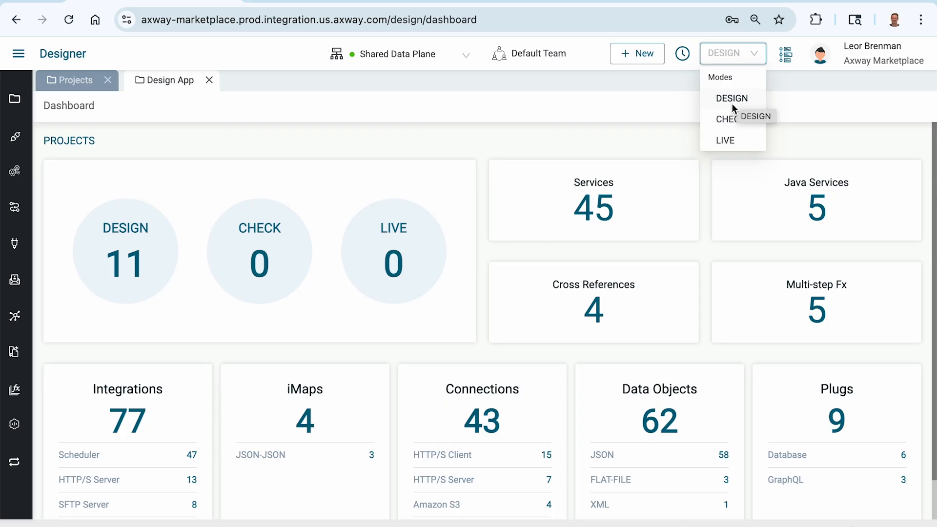
pyautogui.click(667, 142)
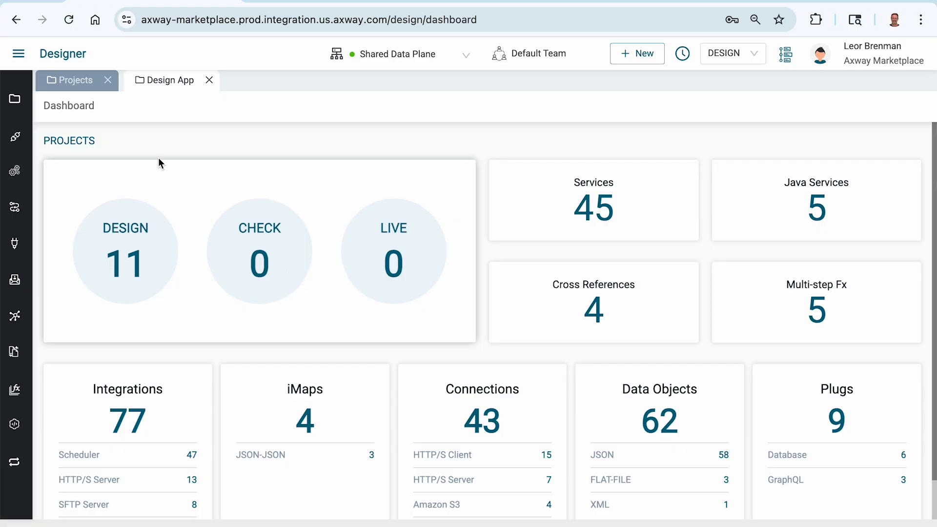
pyautogui.click(80, 81)
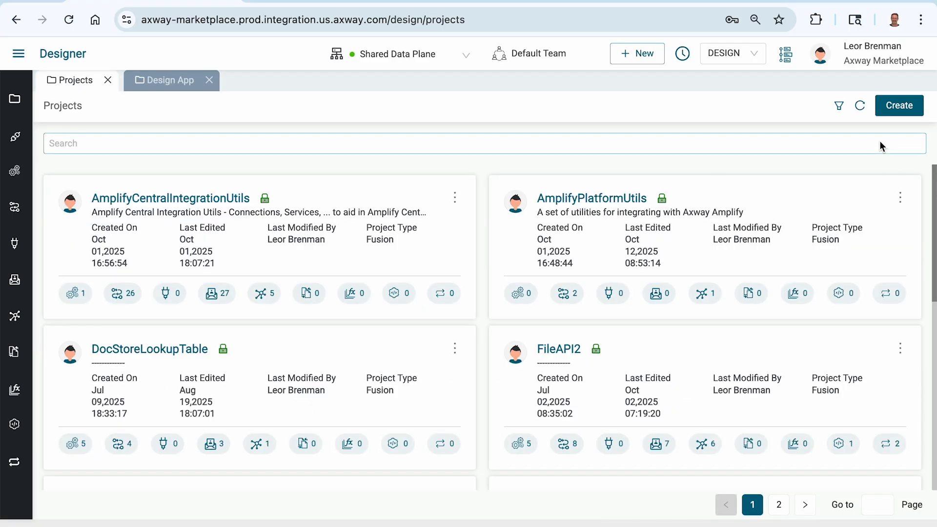
pyautogui.click(897, 105)
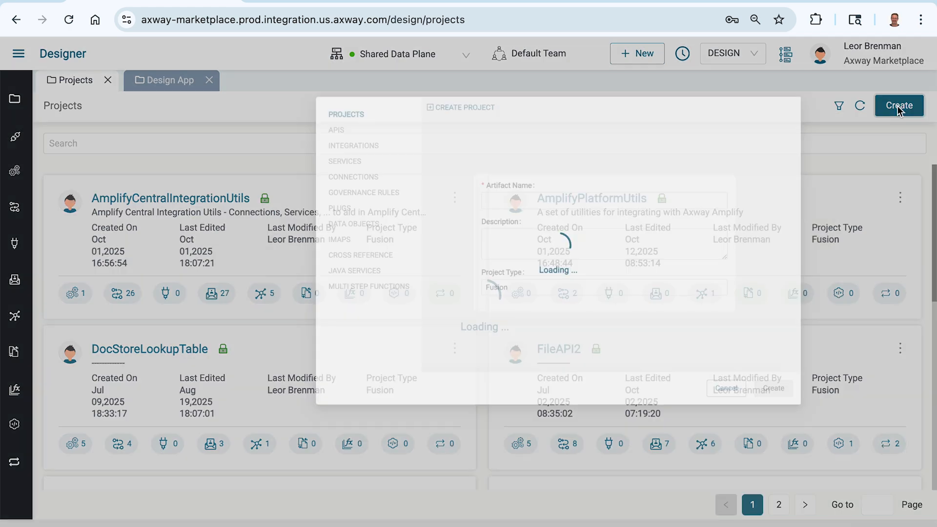
# Step: Name the new project HelloDeployment and create it
pyautogui.click(519, 223)
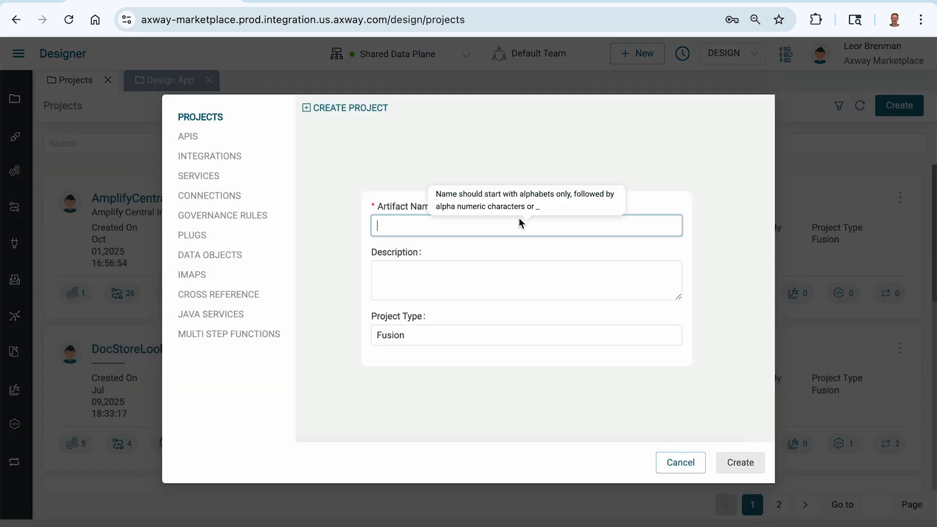
pyautogui.write('Hello')
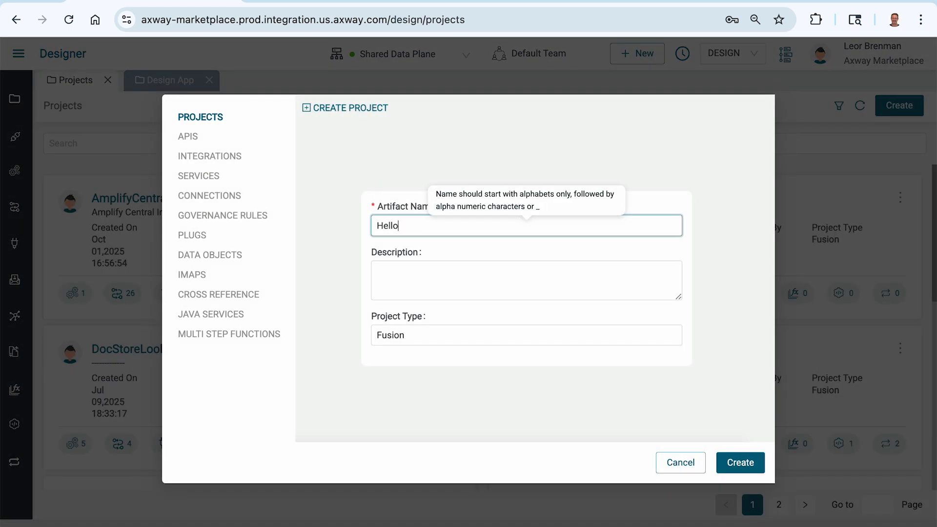
pyautogui.press('BackSpace')
pyautogui.write('oDeployment')
pyautogui.click(732, 461)
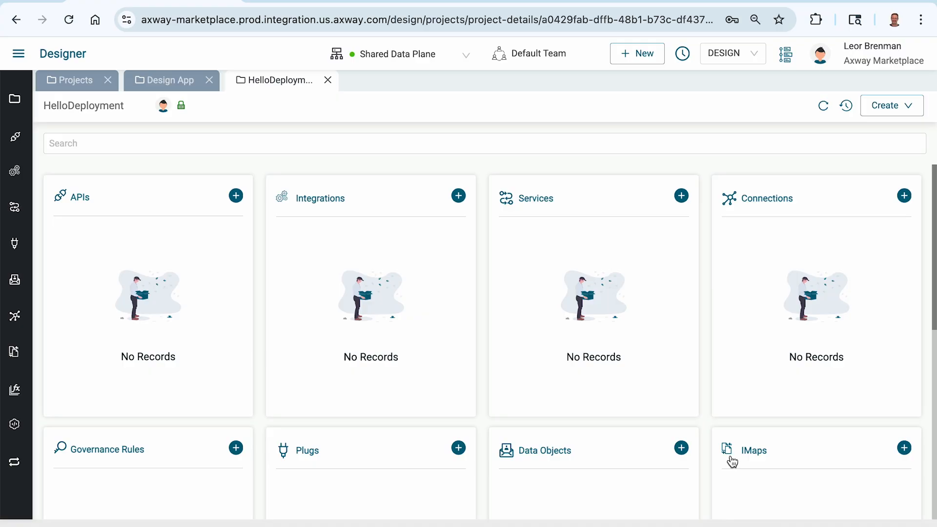
pyautogui.click(457, 196)
# Step: Create an integration named MyAPI
pyautogui.click(447, 222)
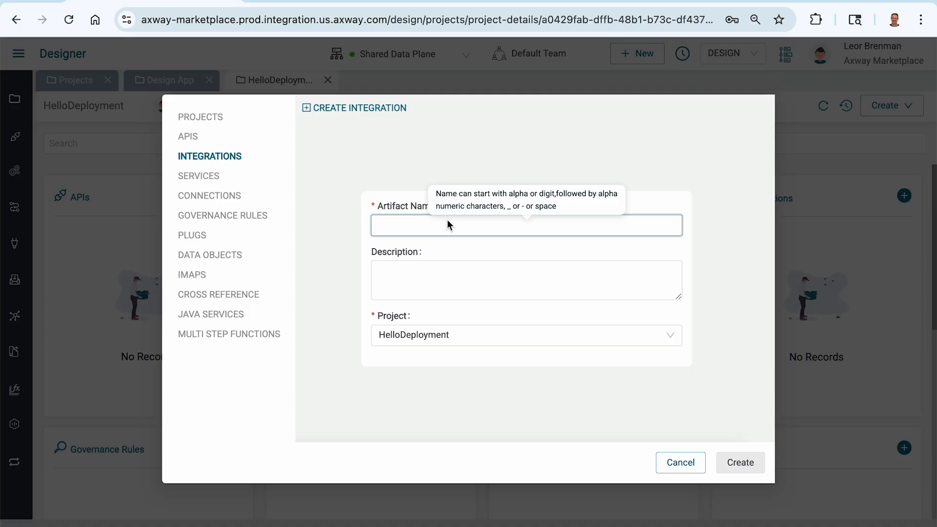
pyautogui.write('MyAPI')
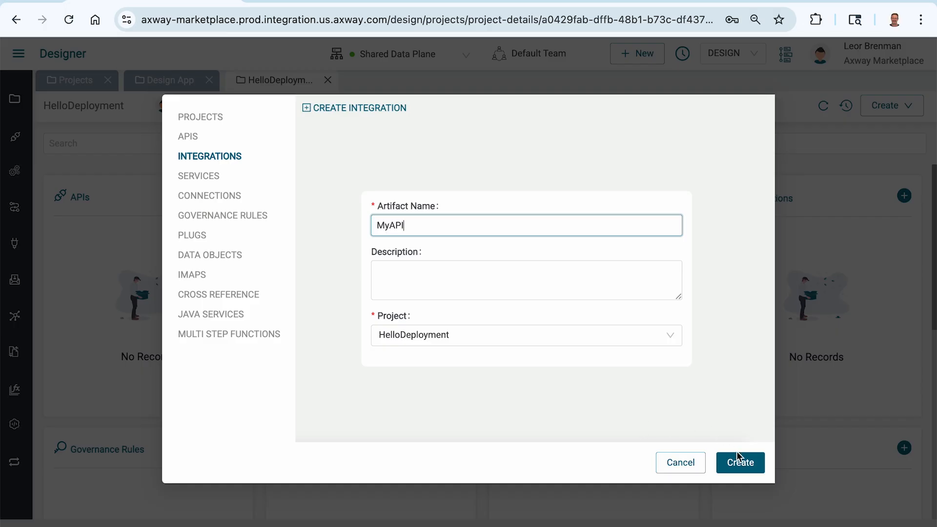
pyautogui.click(740, 462)
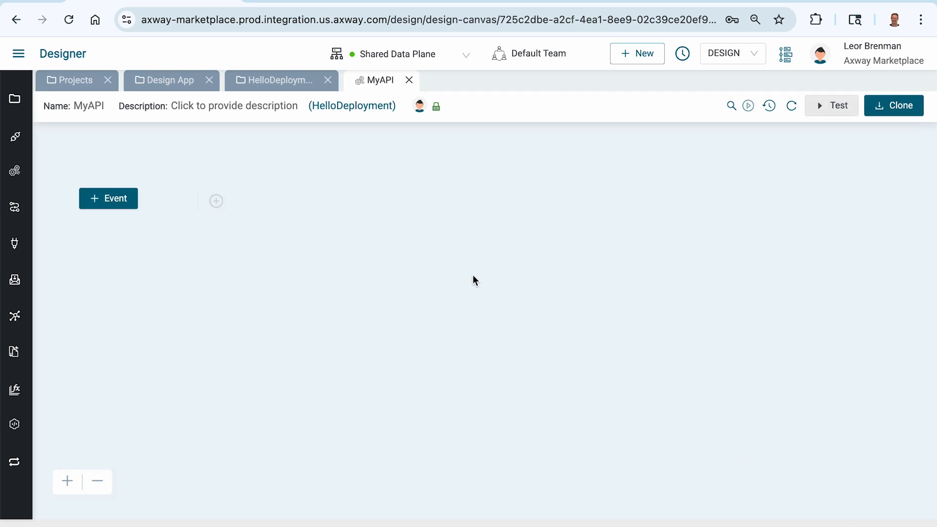
# Step: Add an HTTP/S Server Get event, found by searching 'http'
pyautogui.click(113, 199)
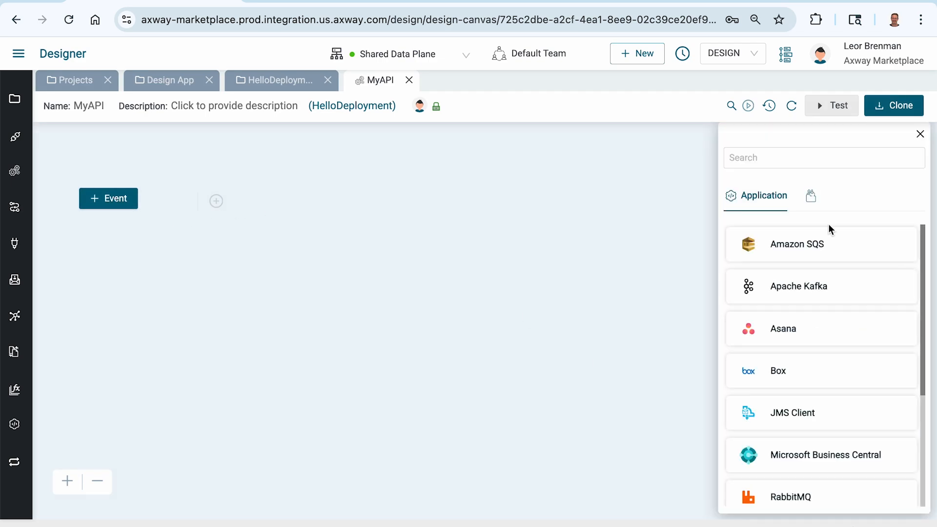
pyautogui.click(789, 164)
pyautogui.write('http')
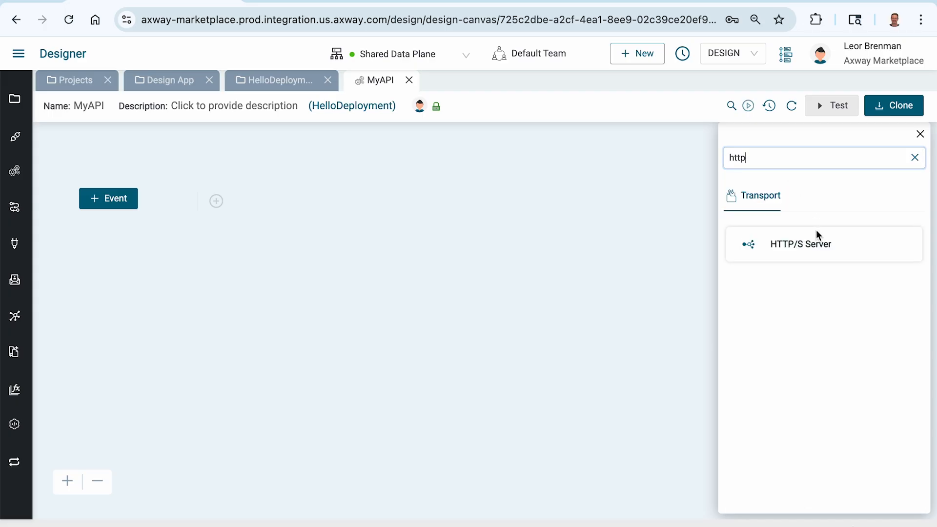
pyautogui.click(809, 244)
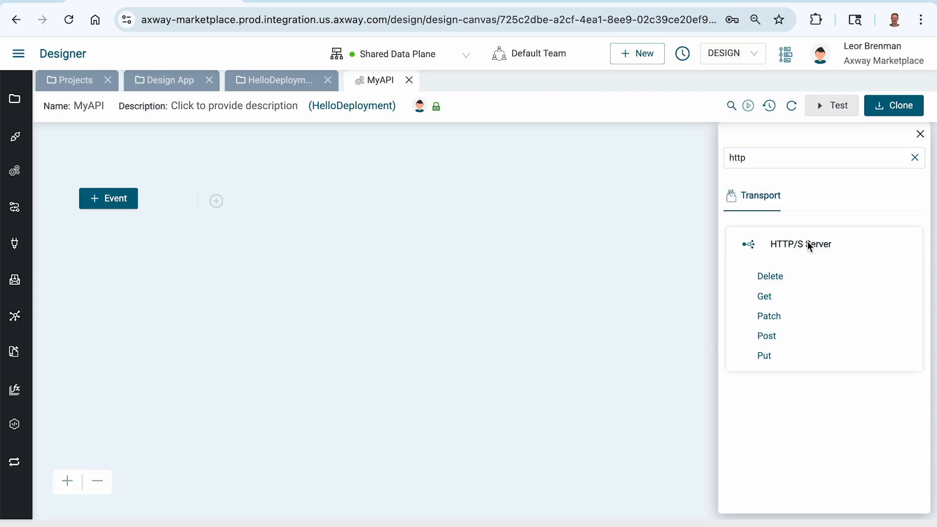
pyautogui.click(763, 297)
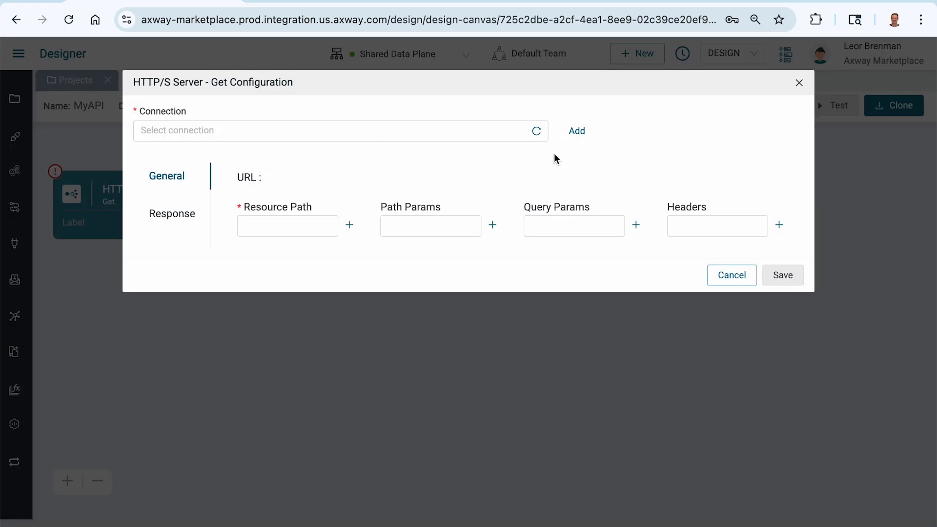
# Step: Create a connection named 'http server' using HTTPS protocol and Basic authentication
pyautogui.click(577, 132)
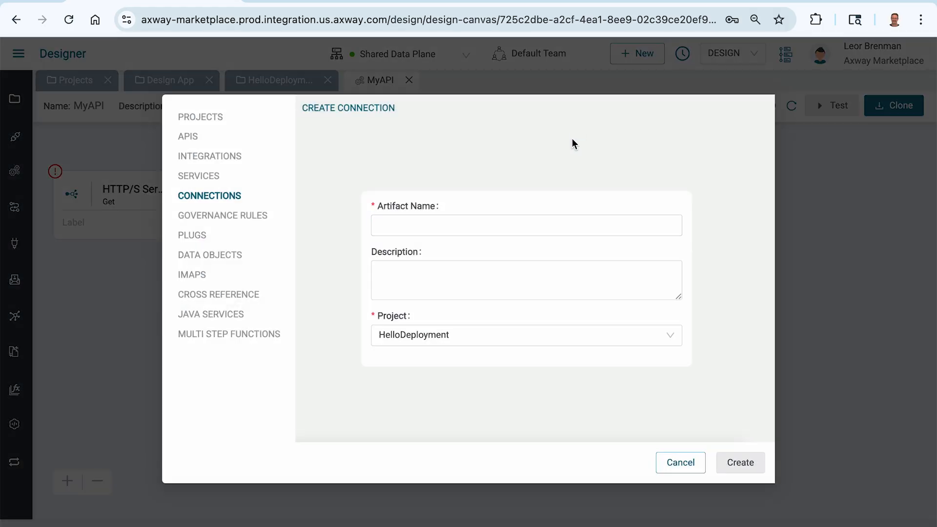
pyautogui.click(481, 227)
pyautogui.write('http')
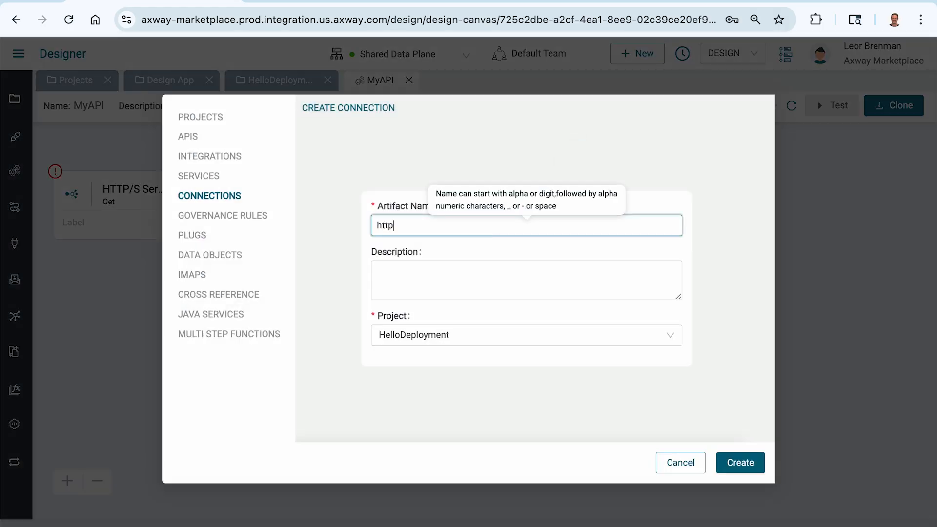
pyautogui.write(' server')
pyautogui.click(741, 462)
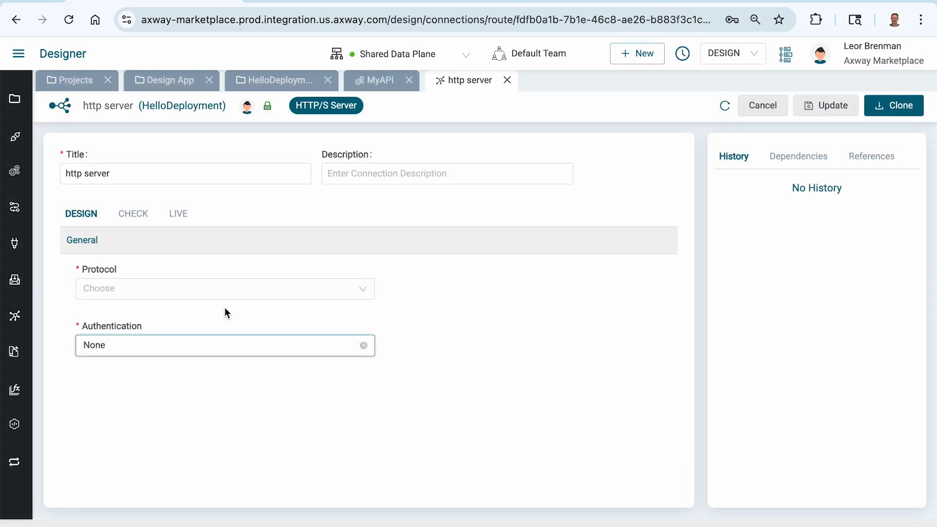
pyautogui.click(195, 284)
pyautogui.click(160, 331)
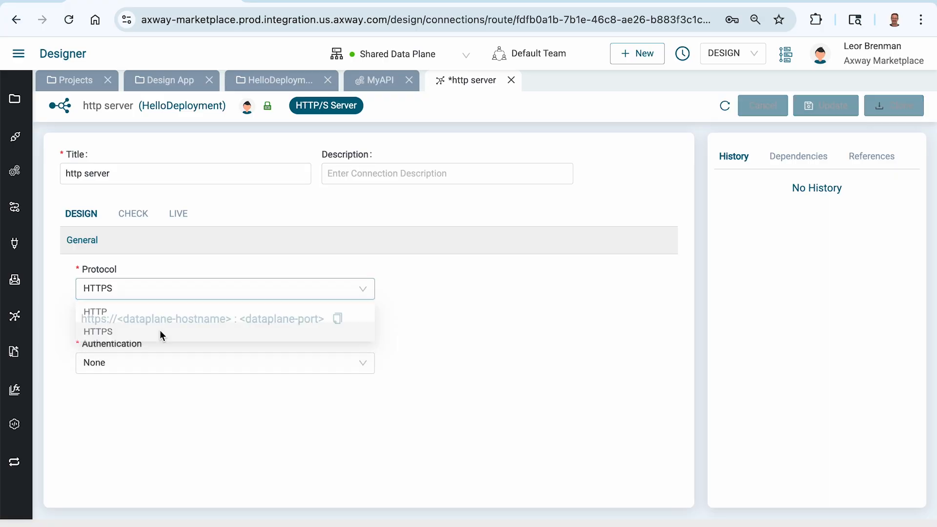
pyautogui.click(148, 363)
pyautogui.click(140, 408)
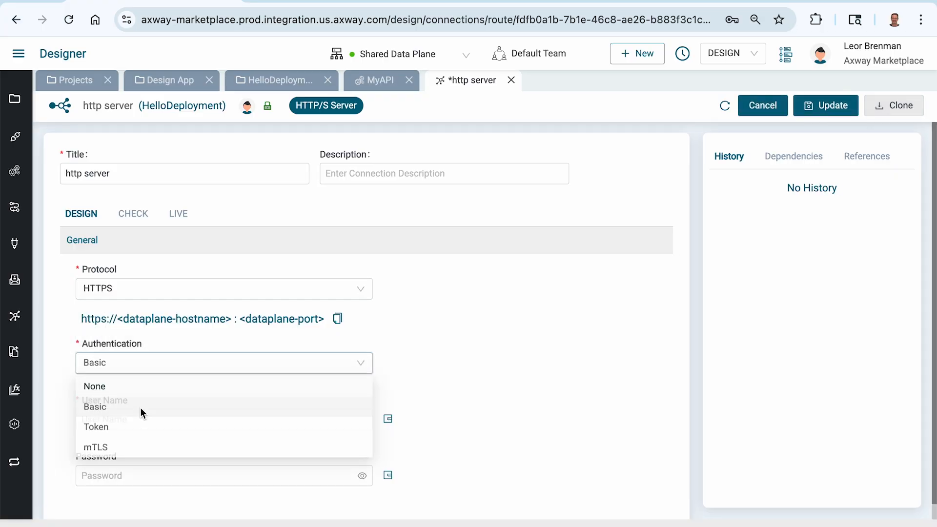
# Step: Enter the Basic user name and password, save the connection, and return to the Get event
pyautogui.click(127, 421)
pyautogui.write('abcd')
pyautogui.click(129, 474)
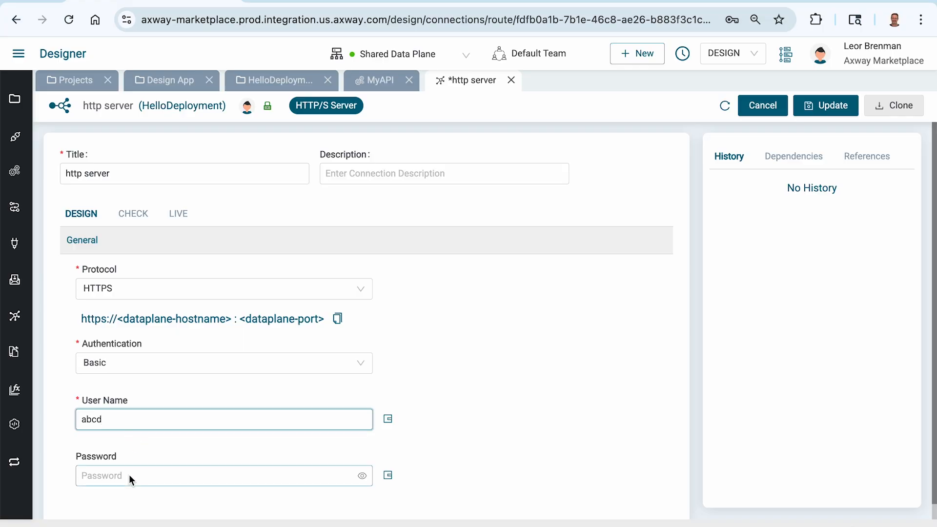
pyautogui.write('abcd')
pyautogui.click(582, 388)
pyautogui.click(822, 106)
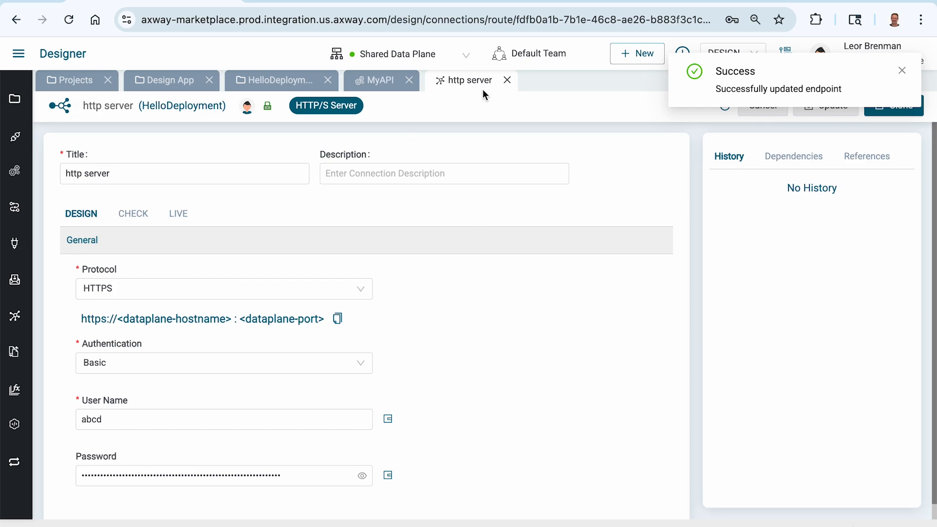
pyautogui.click(507, 80)
pyautogui.click(117, 196)
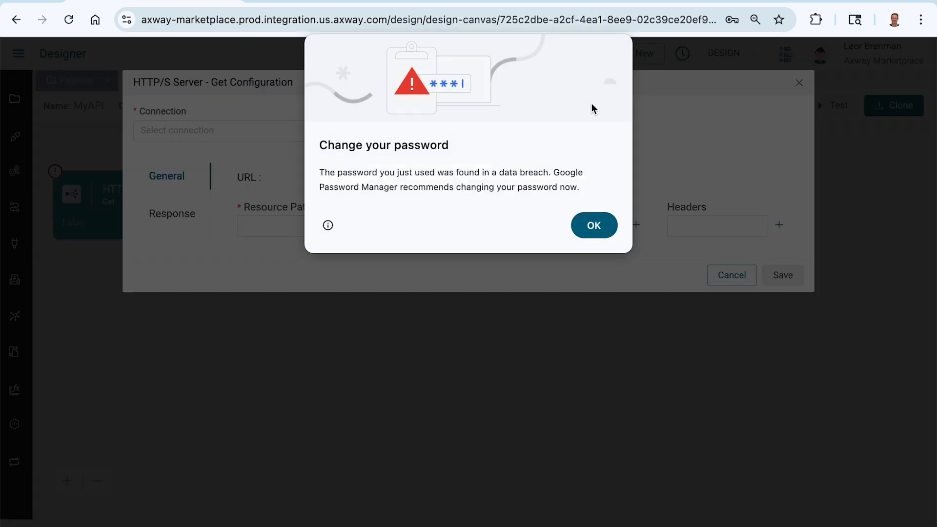
pyautogui.click(584, 226)
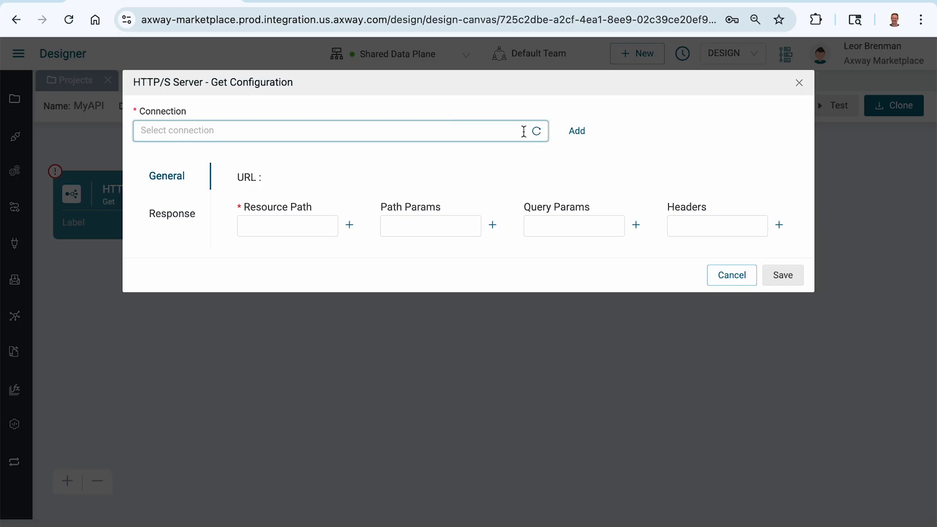
# Step: Use the http server connection and set the resource path to 'user'
pyautogui.click(500, 136)
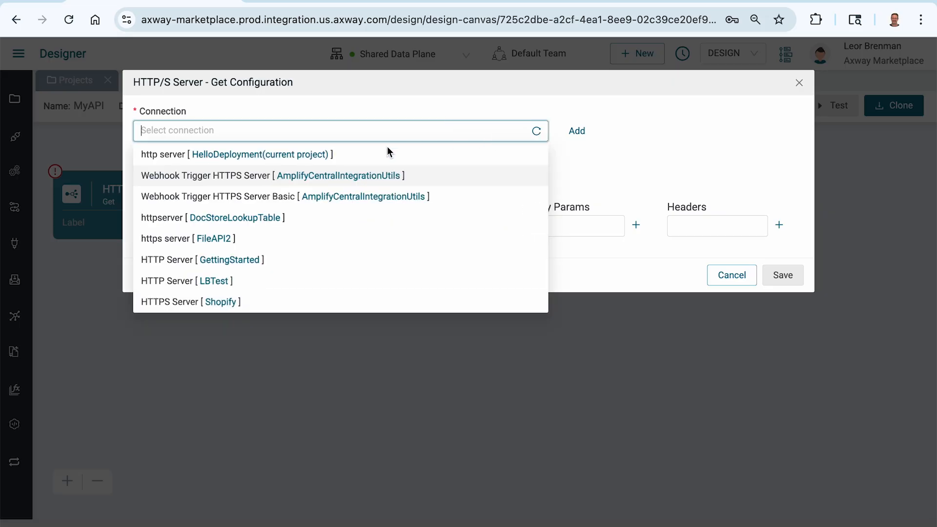
pyautogui.click(341, 151)
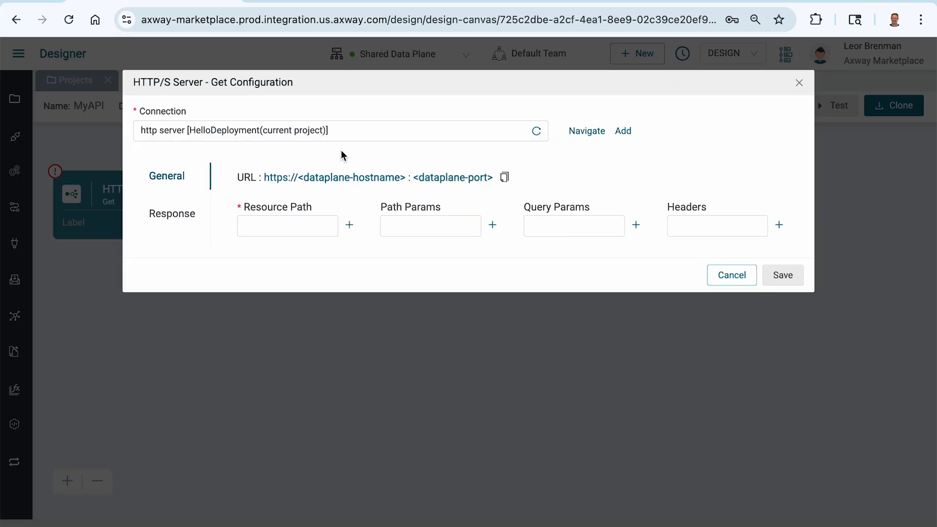
pyautogui.click(288, 234)
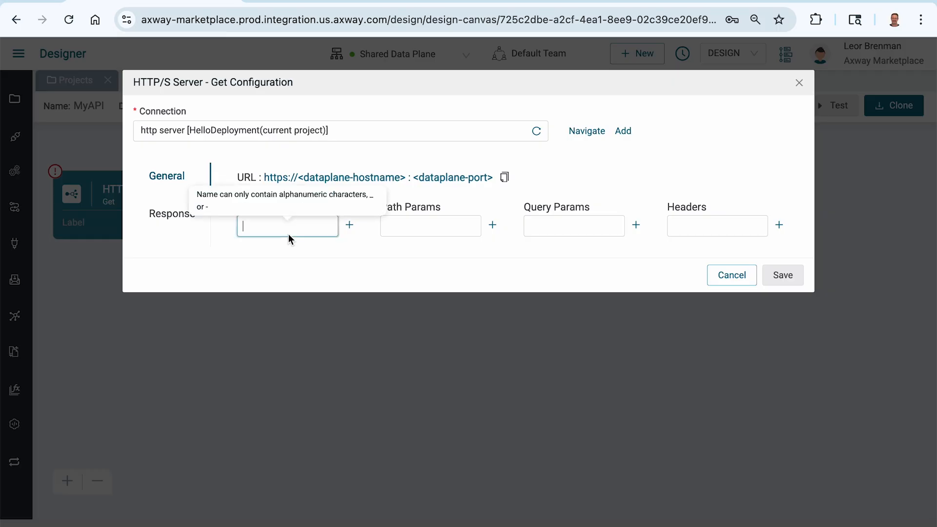
pyautogui.write('user')
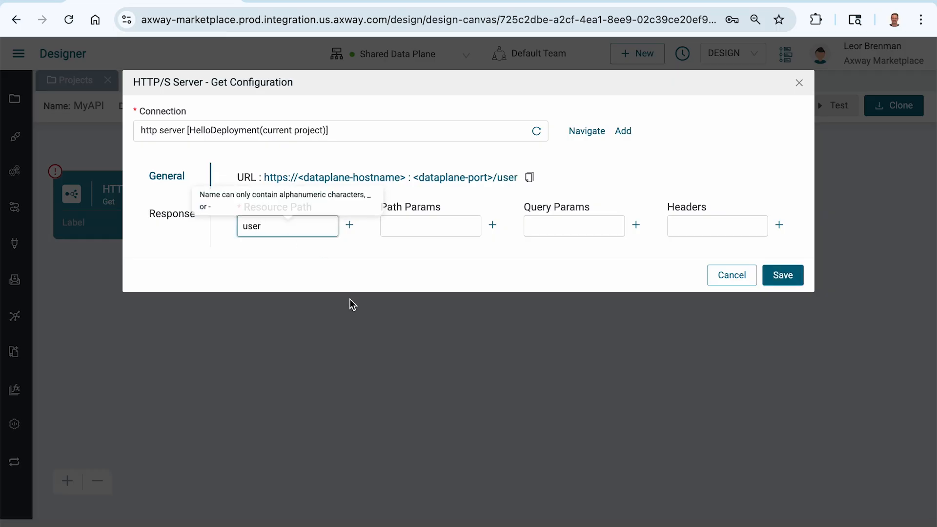
pyautogui.click(347, 262)
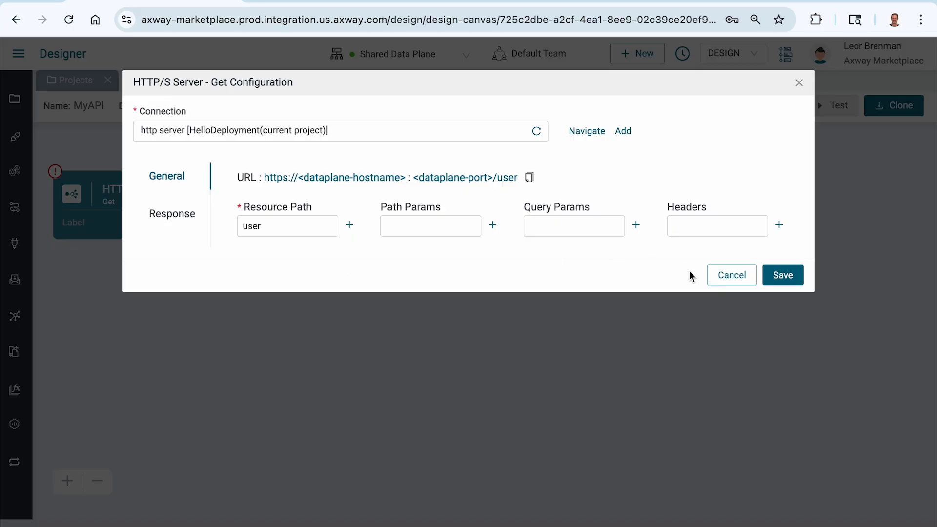
# Step: Set the response body to 'Hello from V1', content type text/plain, status 200
pyautogui.click(178, 216)
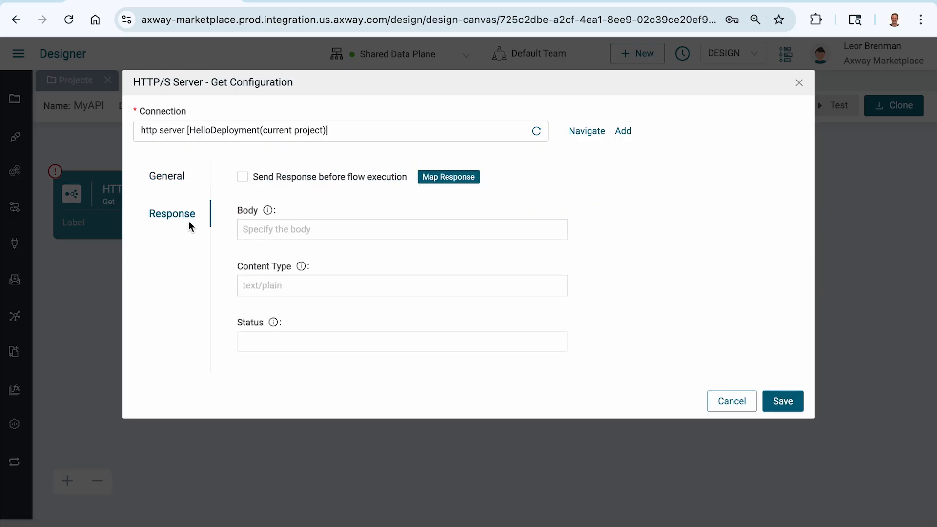
pyautogui.click(273, 231)
pyautogui.write('Hello ')
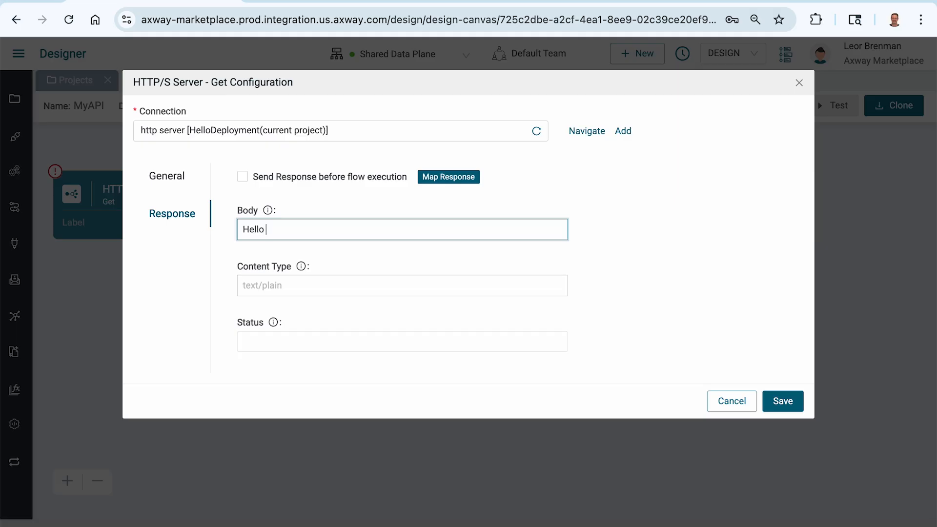
pyautogui.write('from V1')
pyautogui.click(283, 285)
pyautogui.write('te')
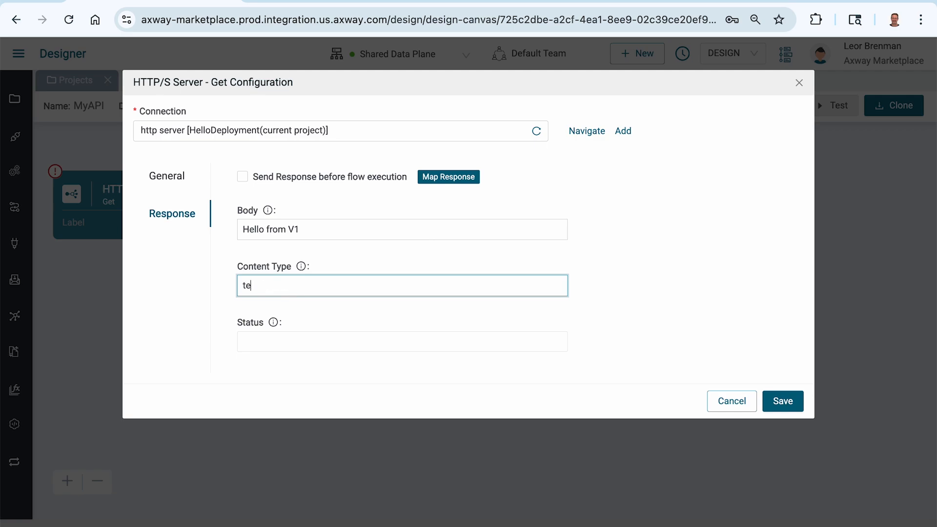
pyautogui.write('xt/plain')
pyautogui.click(280, 342)
pyautogui.write('200')
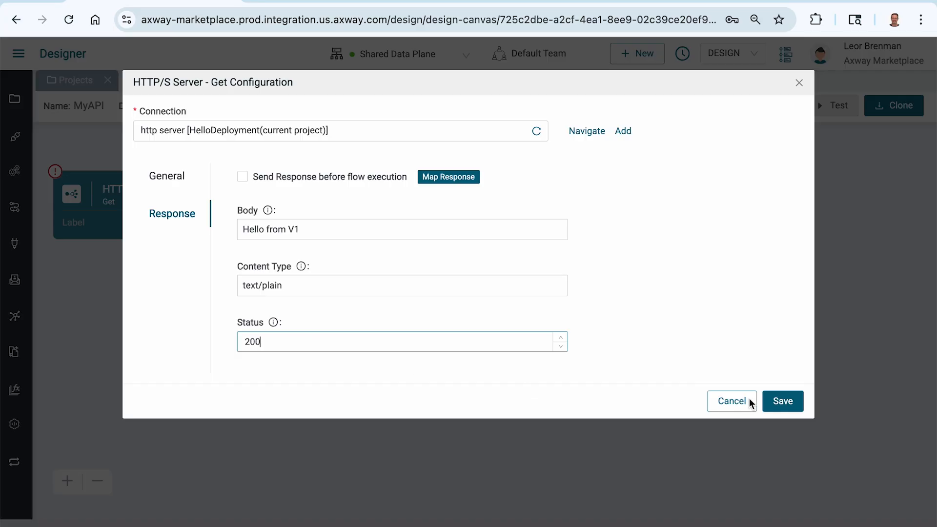
# Step: Save the endpoint configuration and activate its event
pyautogui.click(772, 399)
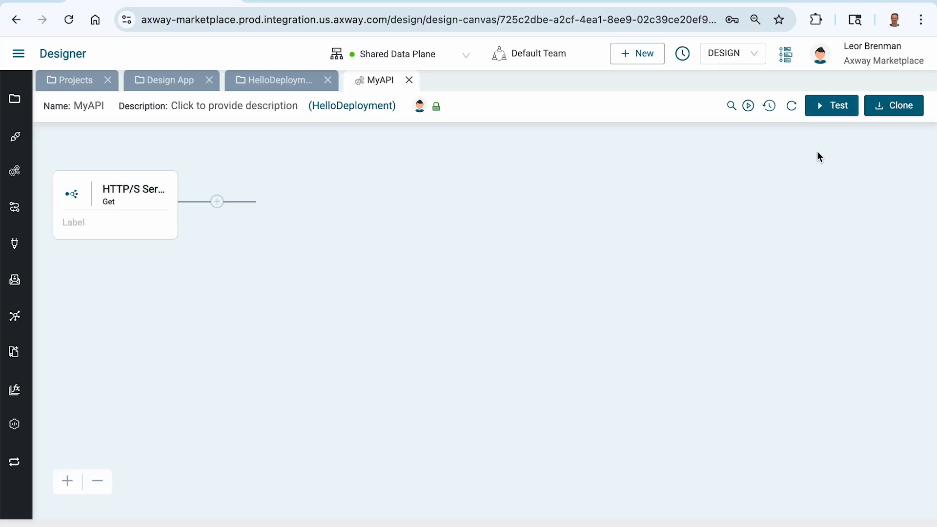
pyautogui.click(749, 106)
pyautogui.click(606, 174)
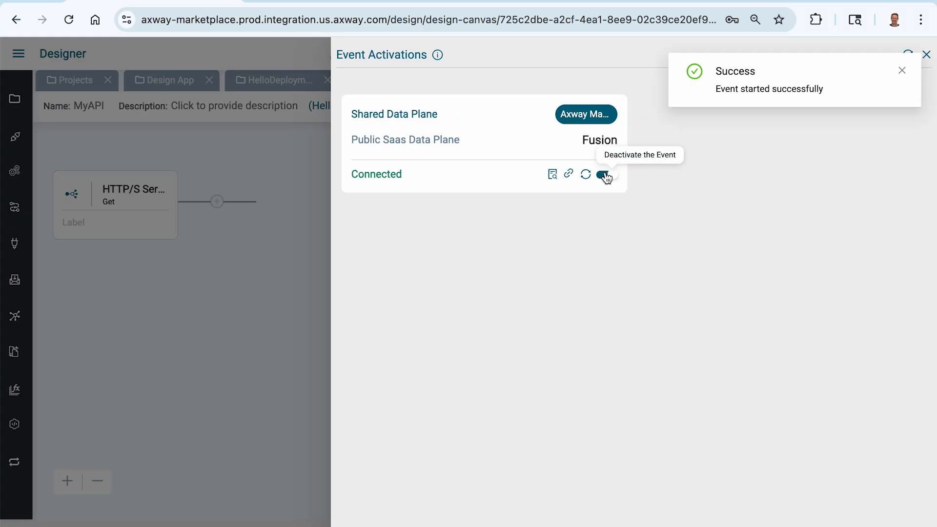
# Step: Copy the endpoint URL and switch to Postman
pyautogui.moveTo(568, 175)
pyautogui.click(747, 154)
pyautogui.press('super+Tab')
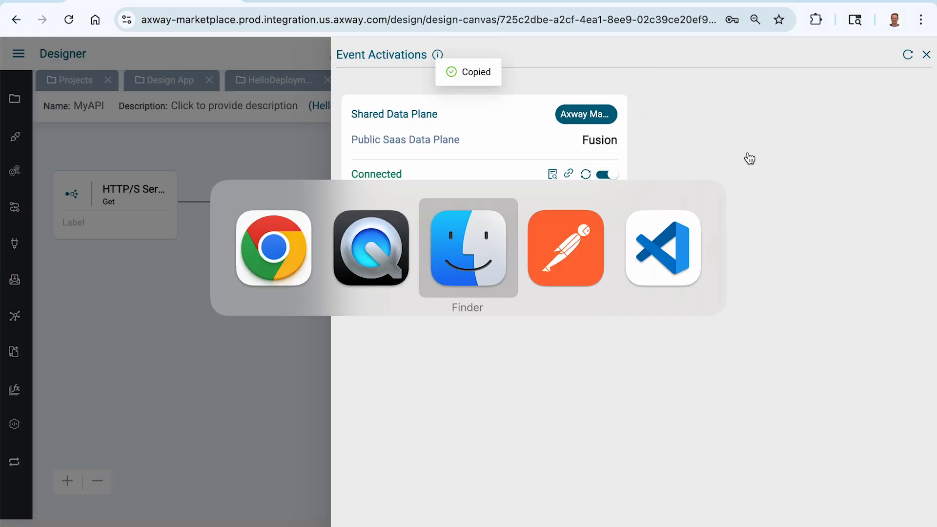
pyautogui.press('super+Tab')
pyautogui.press('super+Tab')
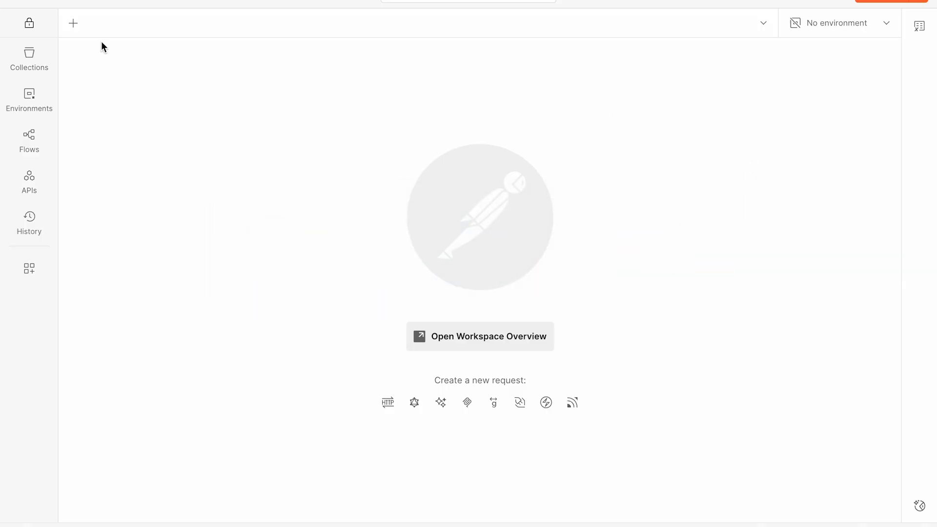
# Step: Send a new GET request to the pasted endpoint URL, which returns a 500 error
pyautogui.click(73, 22)
pyautogui.press('super+v')
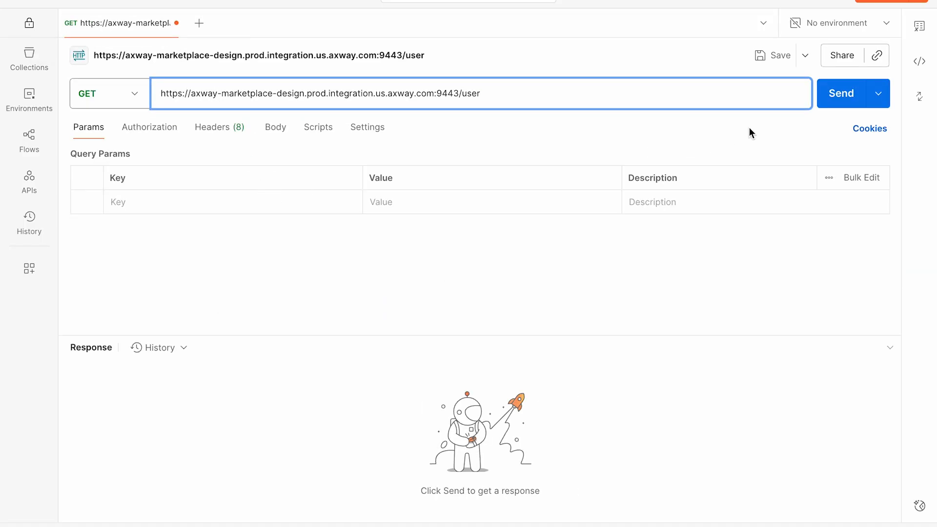
pyautogui.click(833, 95)
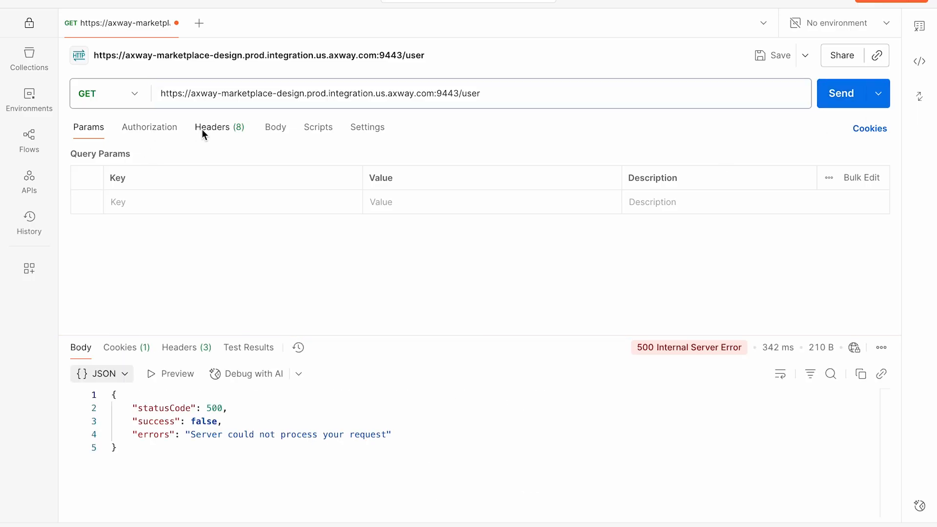
# Step: Resend the request with Basic Auth, getting 204 No Content, then go back to the browser
pyautogui.click(165, 130)
pyautogui.click(144, 175)
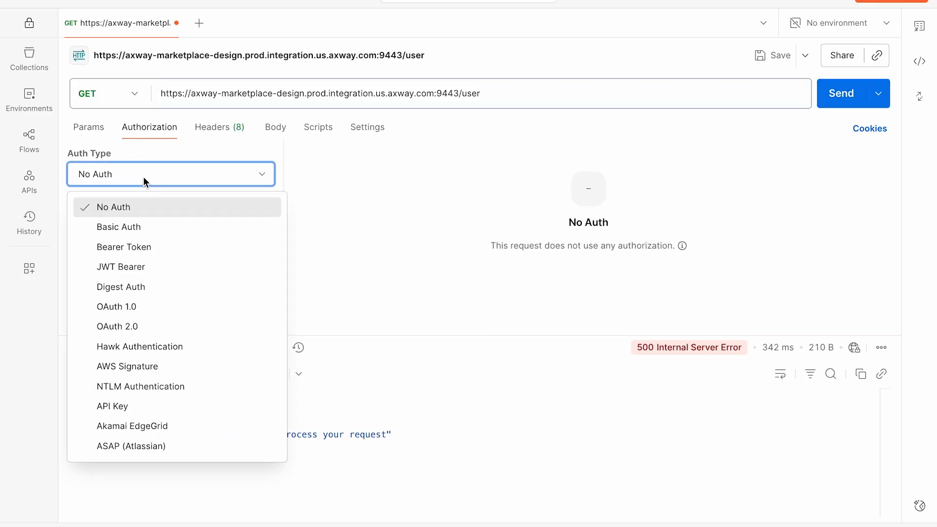
pyautogui.click(142, 227)
pyautogui.click(685, 205)
pyautogui.click(824, 98)
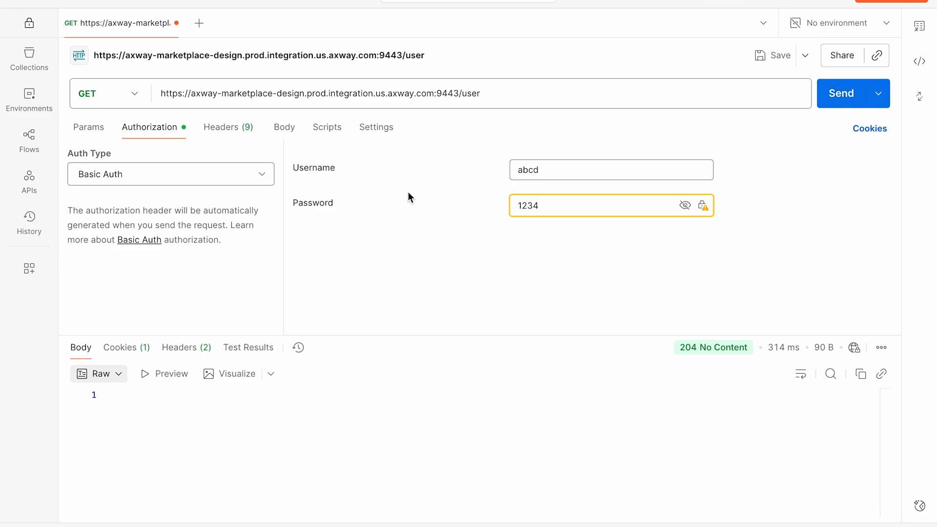
pyautogui.press('super+Tab')
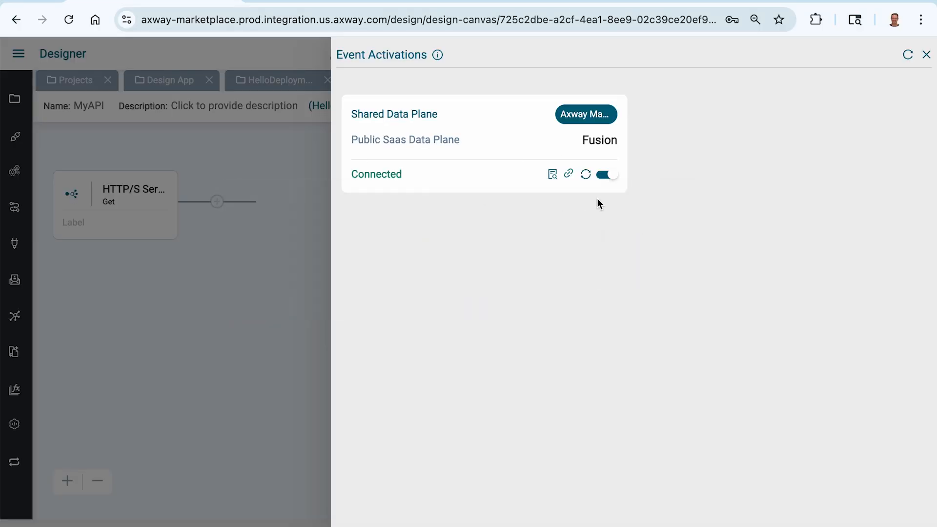
# Step: Stop the running Get event and look over the http server connection settings
pyautogui.click(608, 175)
pyautogui.click(612, 165)
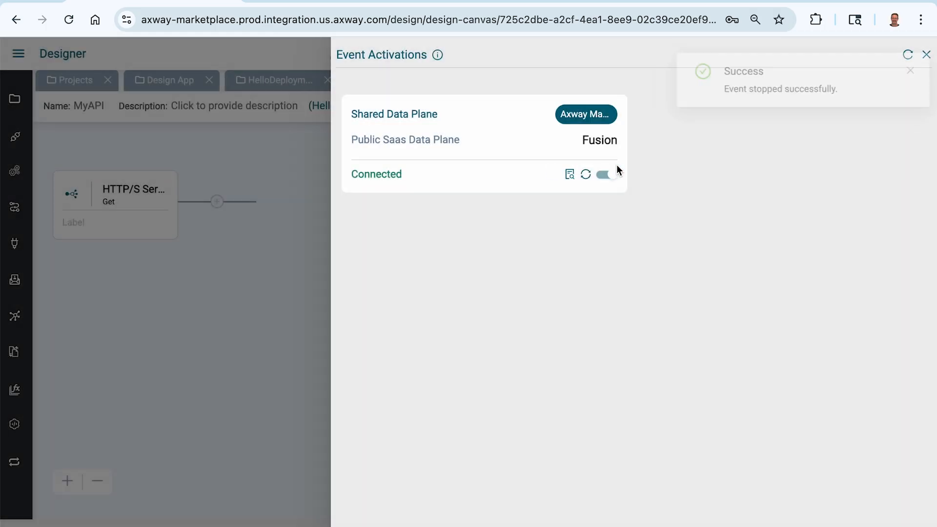
pyautogui.click(139, 202)
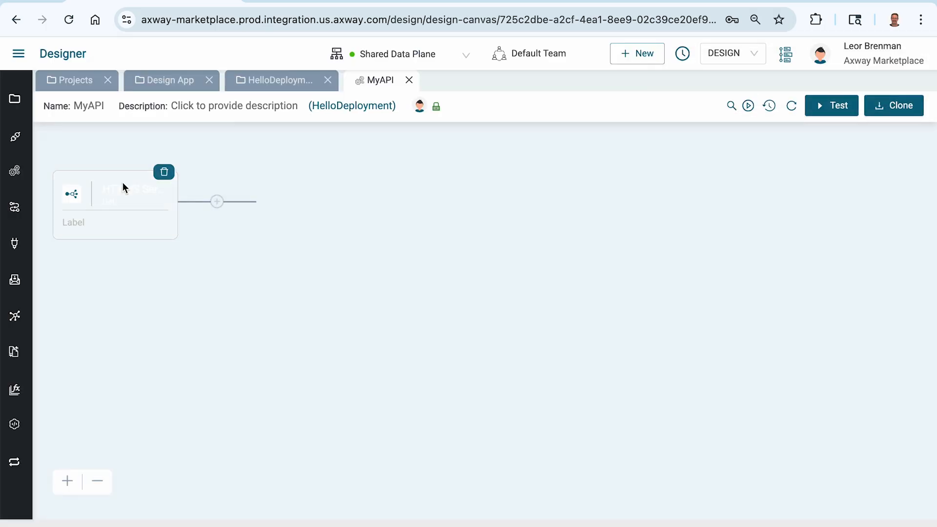
pyautogui.click(122, 186)
pyautogui.click(588, 133)
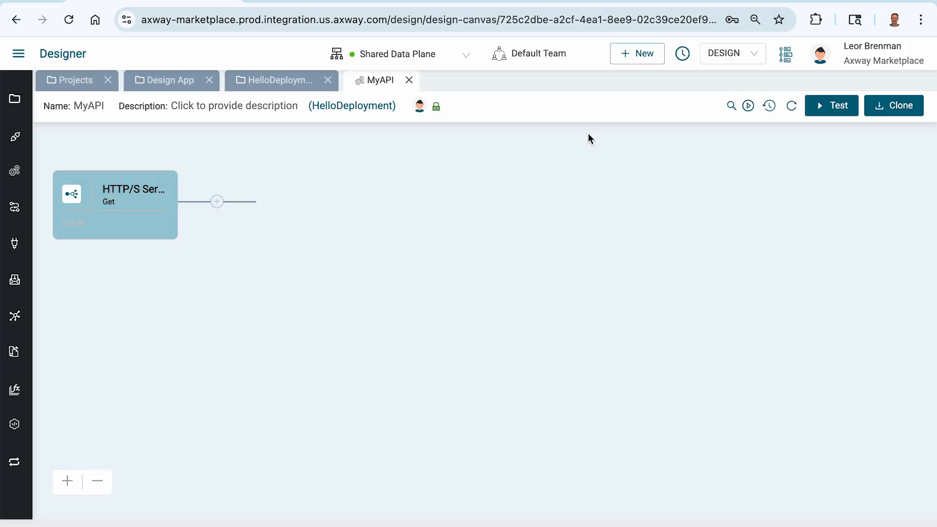
pyautogui.click(368, 82)
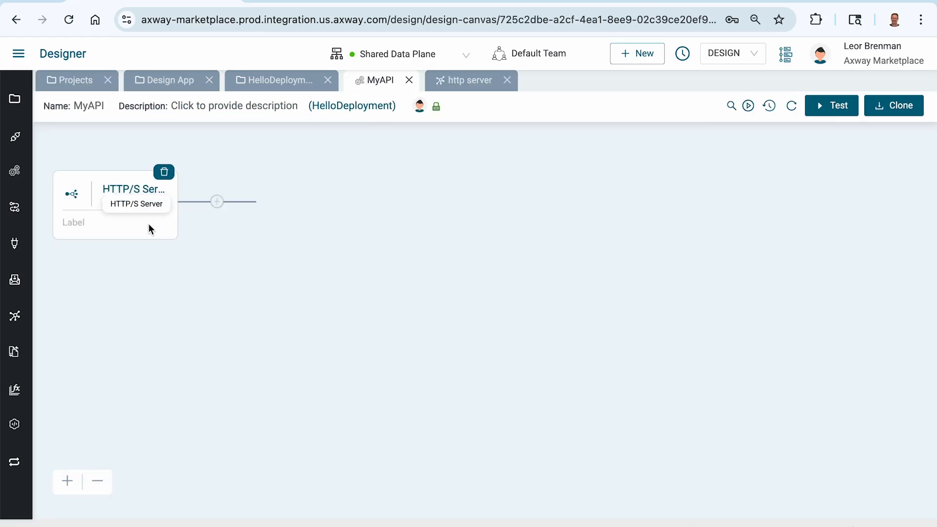
# Step: Enable 'Send Response before flow execution' on the Get event and save
pyautogui.click(129, 190)
pyautogui.click(171, 215)
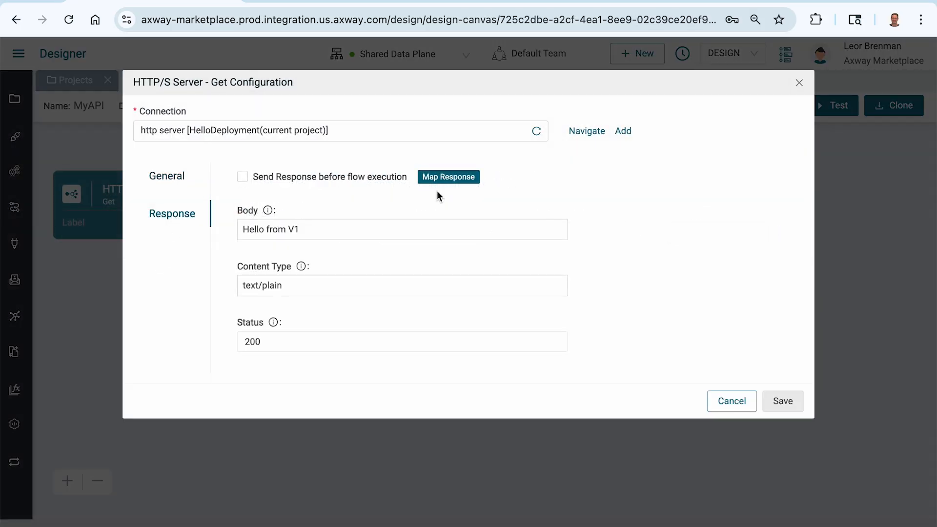
pyautogui.click(309, 178)
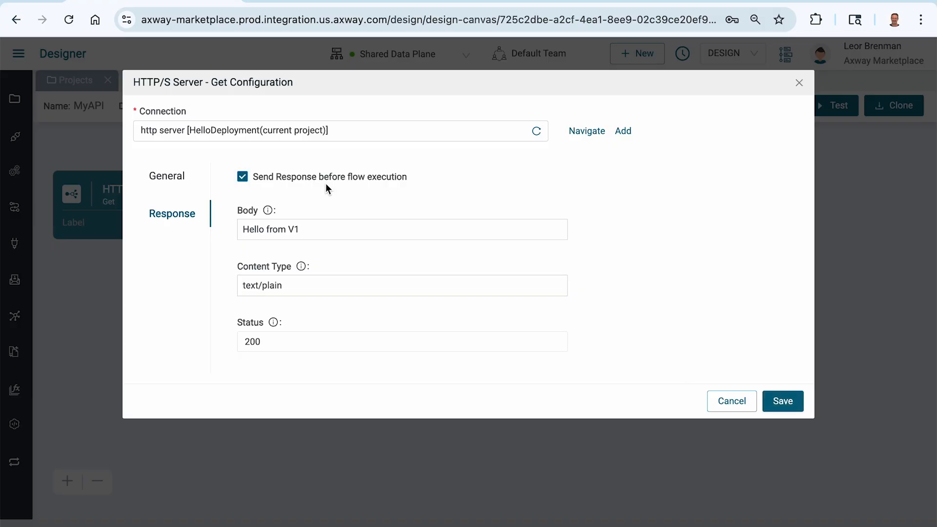
pyautogui.click(780, 402)
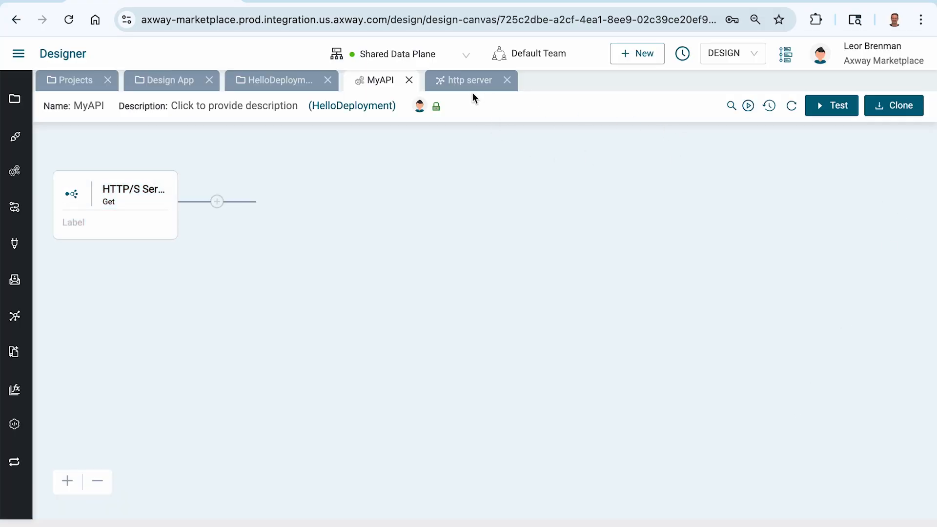
# Step: Reactivate the Get event, close the http server connection view, and switch to Postman
pyautogui.click(748, 104)
pyautogui.click(608, 174)
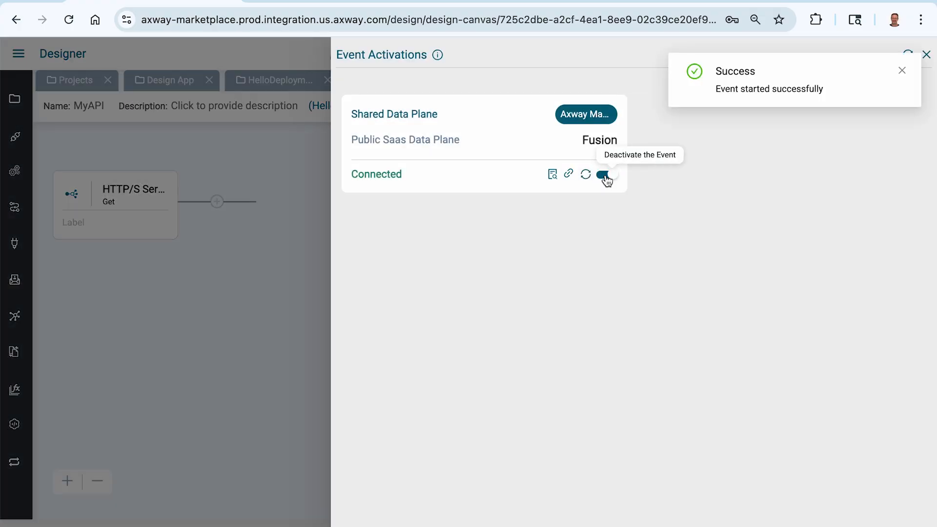
pyautogui.click(226, 266)
pyautogui.click(479, 82)
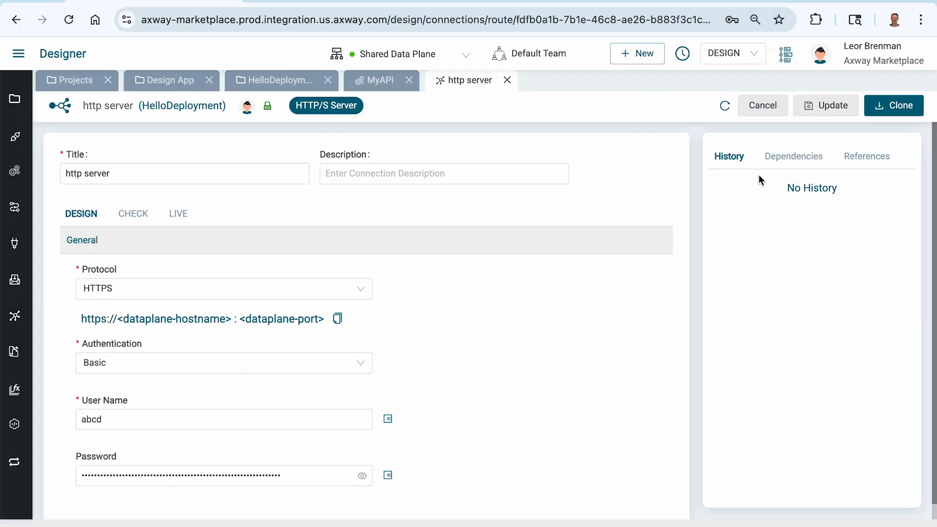
pyautogui.click(506, 80)
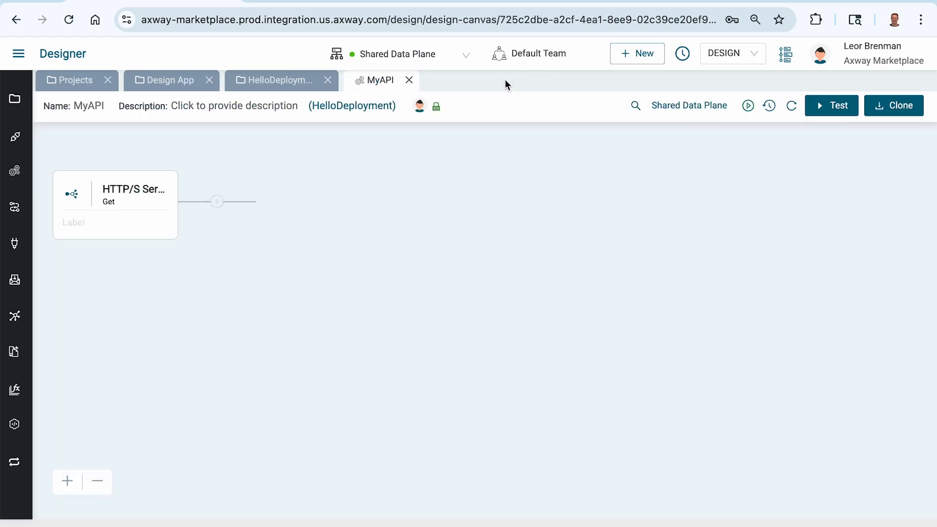
pyautogui.press('super+Tab')
# Step: Resend the /user request, confirm 200 OK with 'Hello from V1', and return to Chrome
pyautogui.click(832, 92)
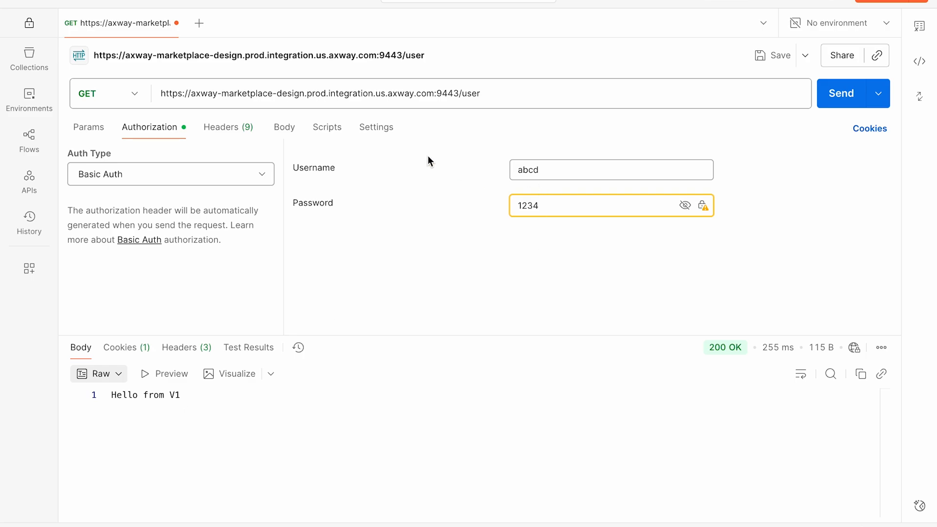
pyautogui.press('super+Tab')
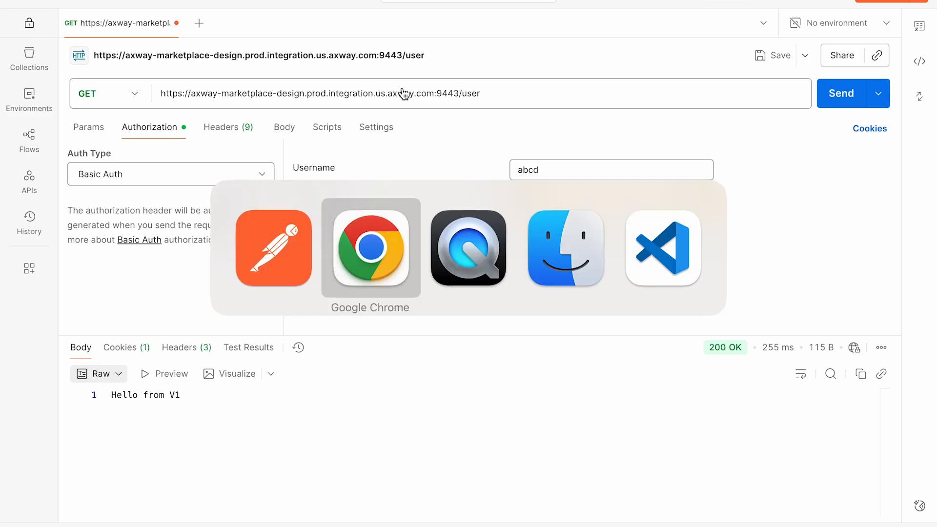
# Step: Start a new project version with description 'v1' and attempt to save it
pyautogui.click(409, 80)
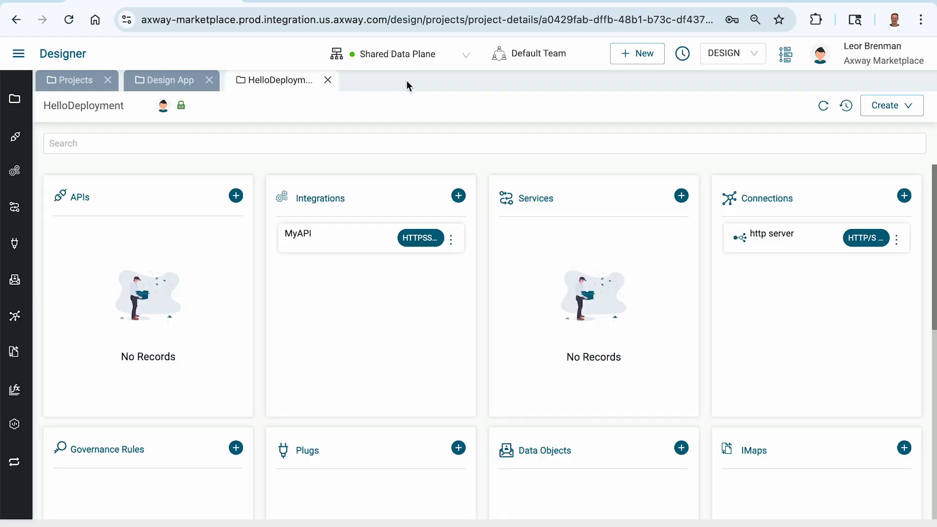
pyautogui.click(849, 105)
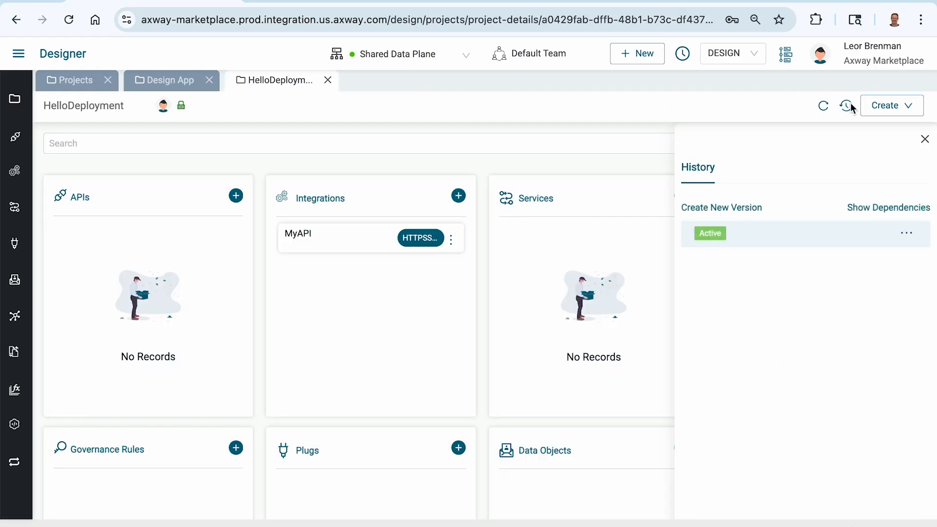
pyautogui.click(730, 207)
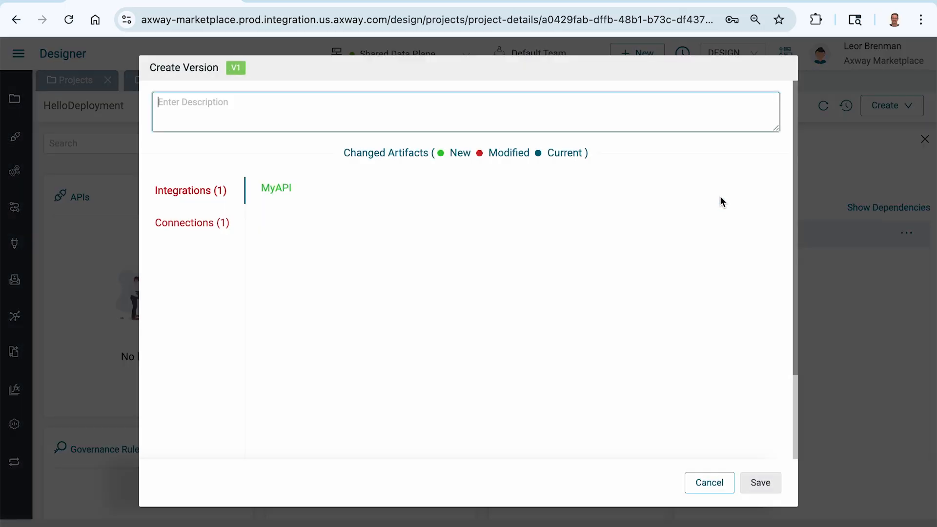
pyautogui.write('v1')
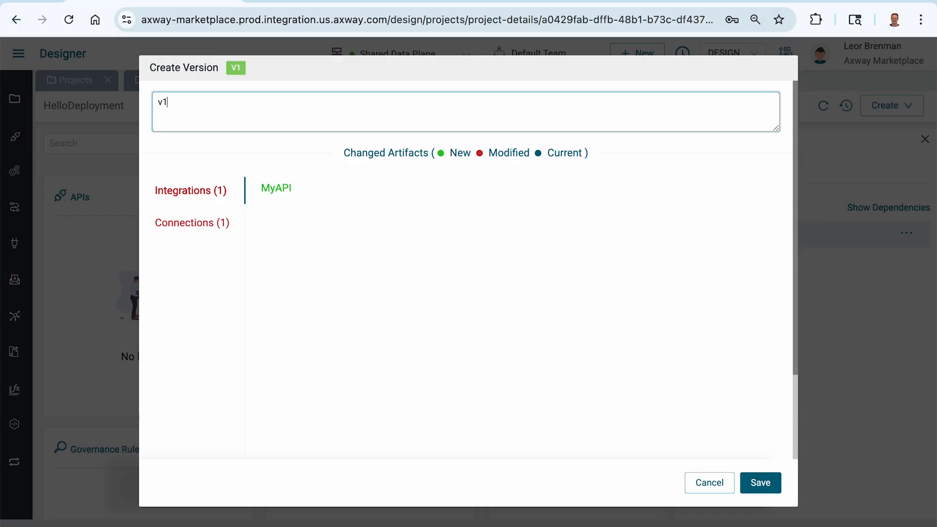
pyautogui.click(766, 490)
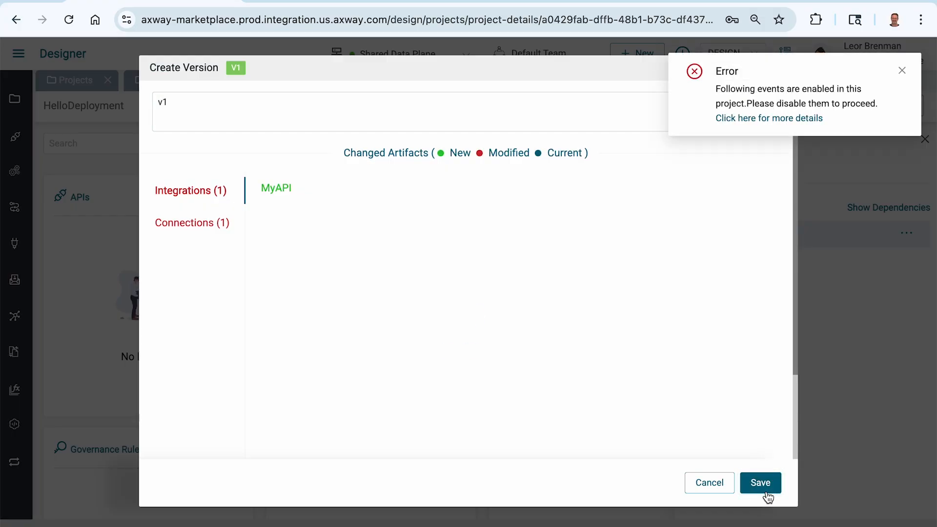
# Step: Stop MyAPI's still-enabled HTTPSServer event, then save the project as version V1
pyautogui.click(810, 118)
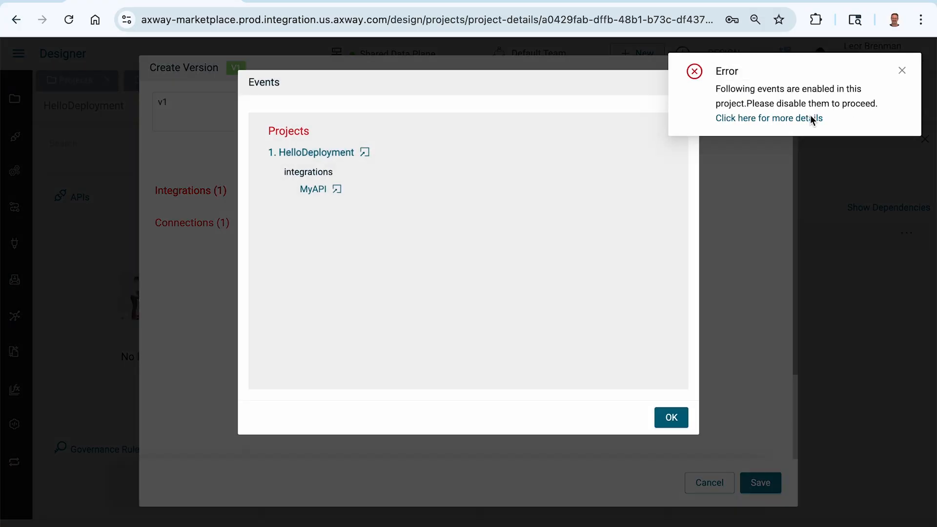
pyautogui.click(338, 190)
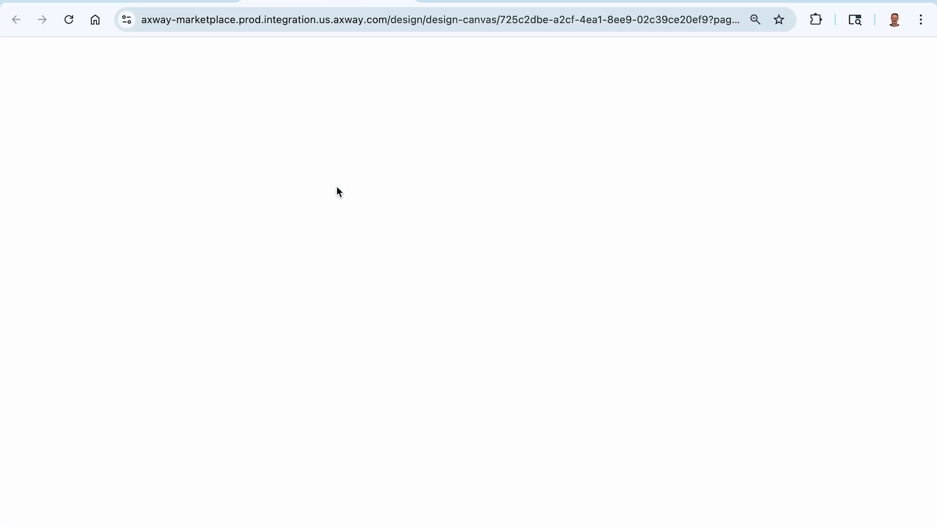
pyautogui.click(748, 106)
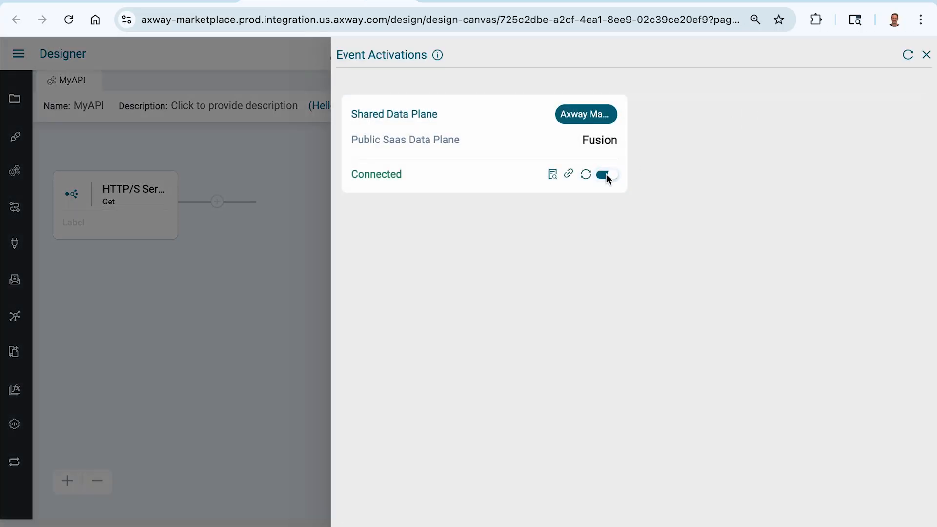
pyautogui.click(607, 174)
pyautogui.click(616, 163)
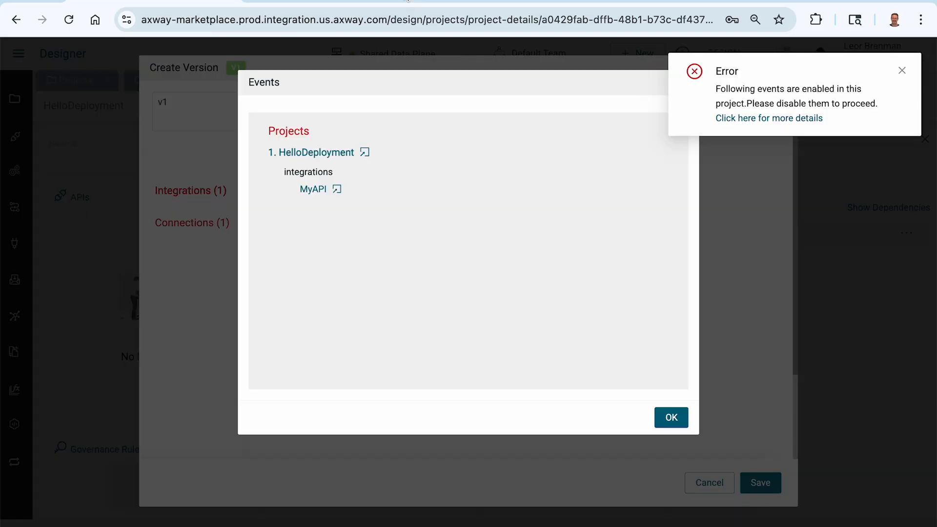
pyautogui.click(903, 72)
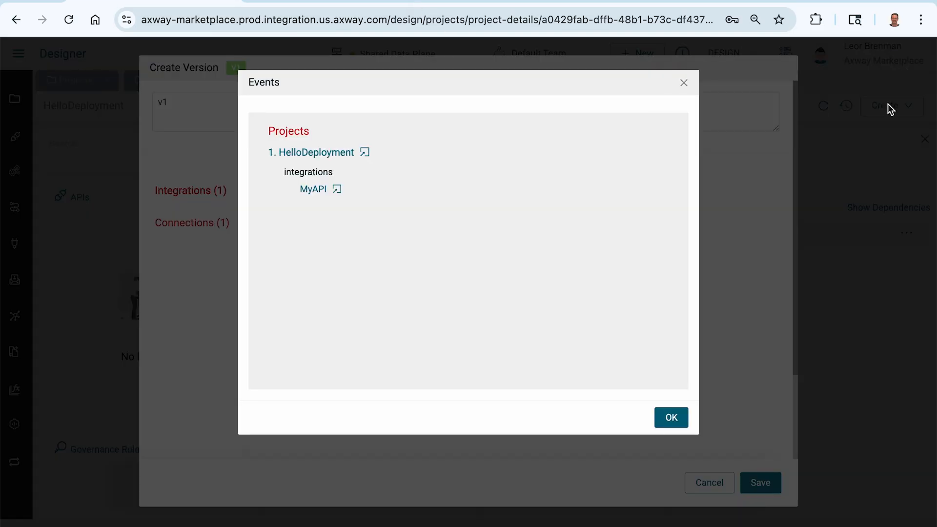
pyautogui.click(672, 419)
pyautogui.click(760, 483)
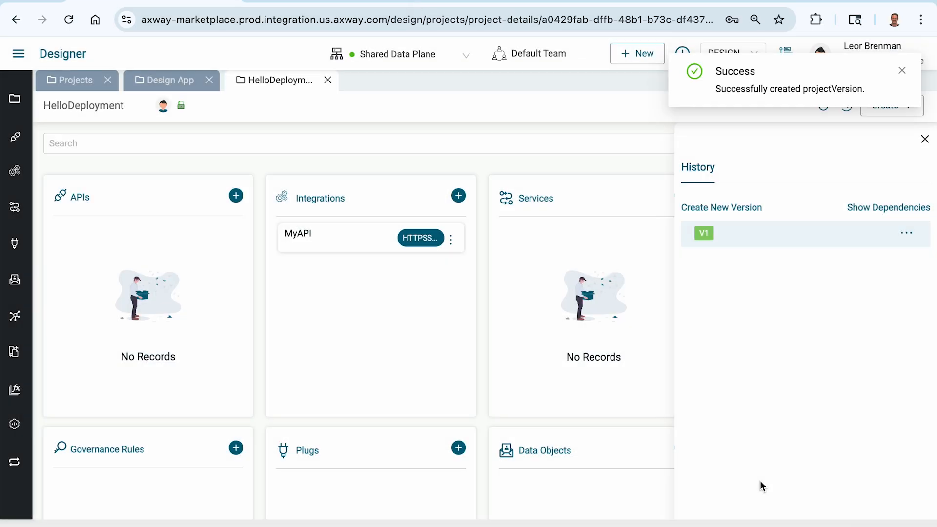
# Step: Choose Deploy from the V1 entry's options in the project's version history
pyautogui.click(924, 140)
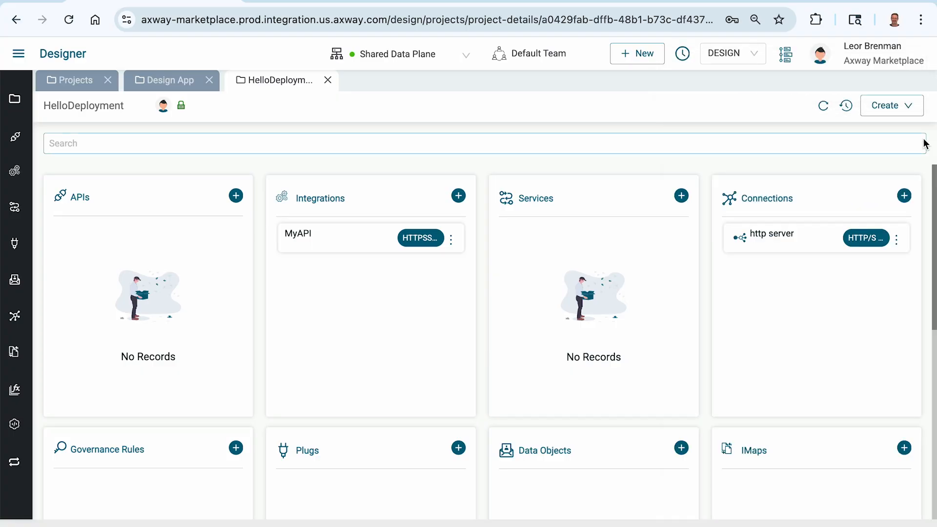
pyautogui.click(897, 238)
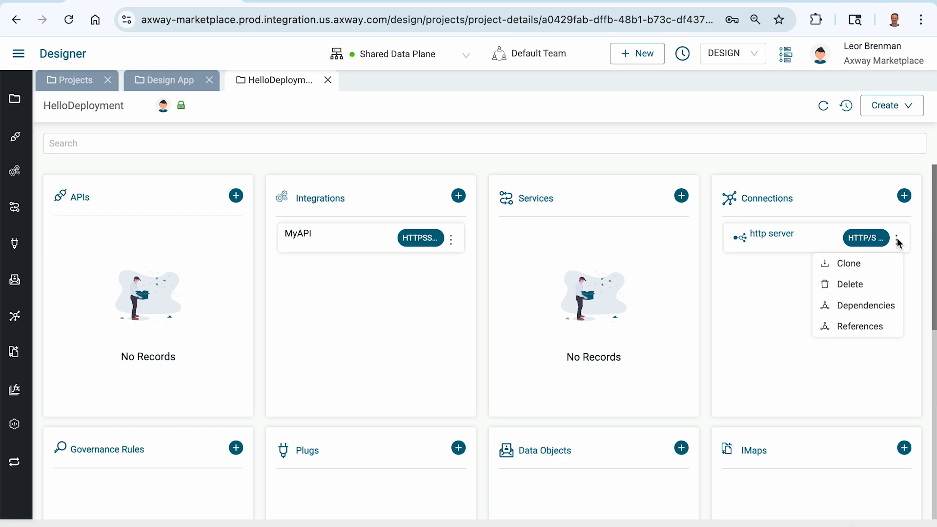
pyautogui.click(824, 159)
pyautogui.click(847, 109)
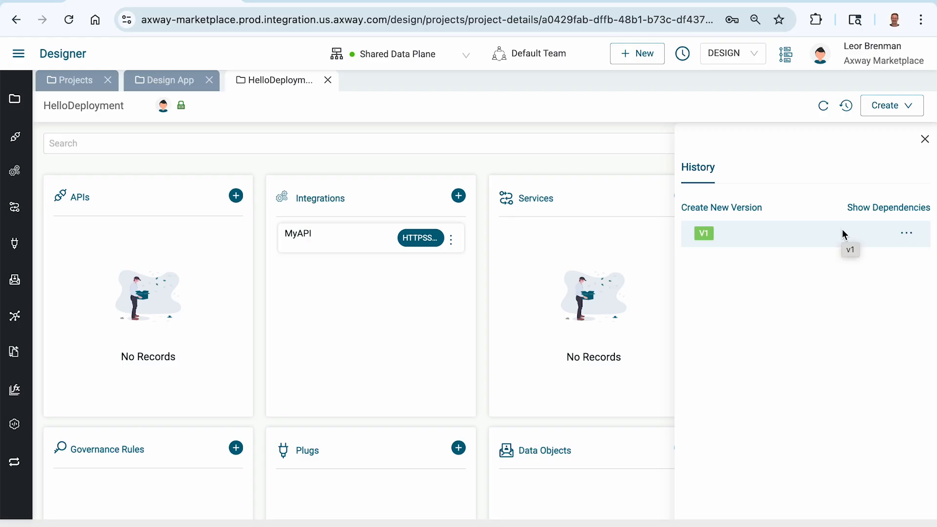
pyautogui.click(906, 233)
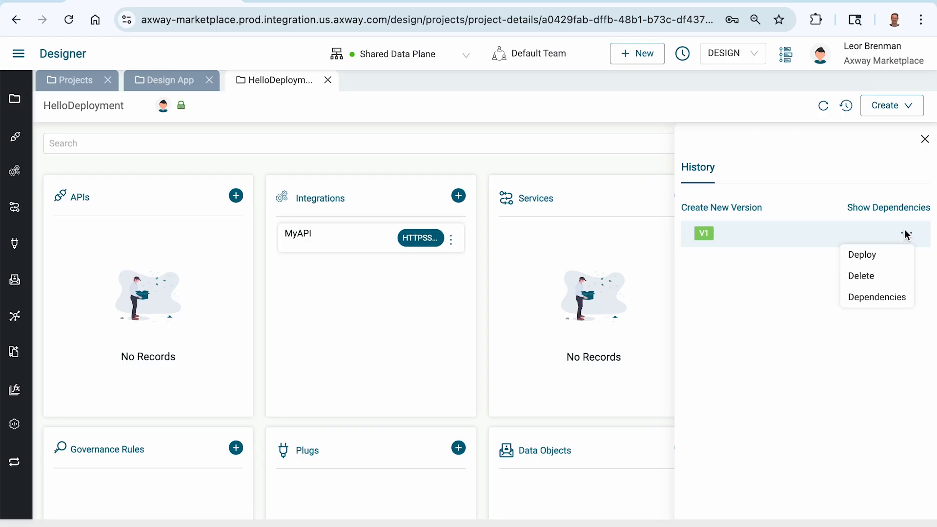
pyautogui.click(873, 256)
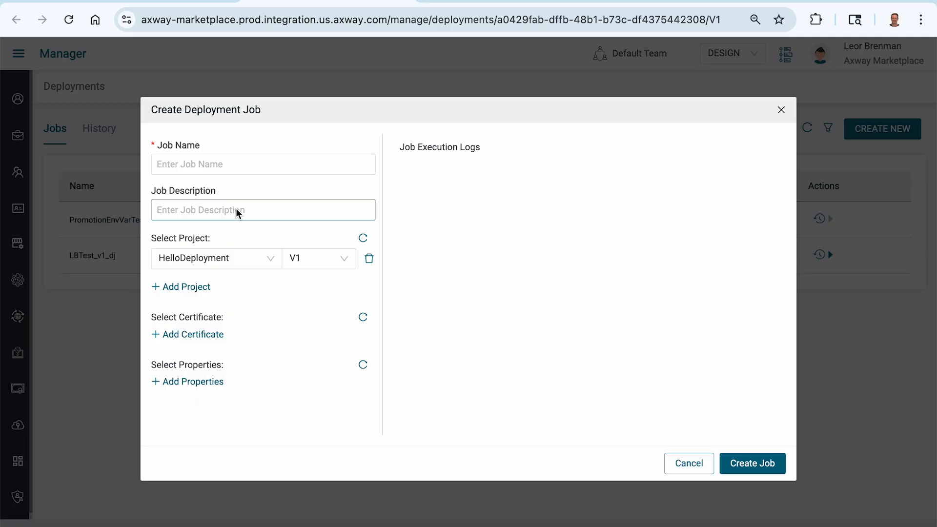
# Step: Name the deployment job HelloDeployment_v1_dj and use the same text as its description
pyautogui.click(184, 166)
pyautogui.write('H')
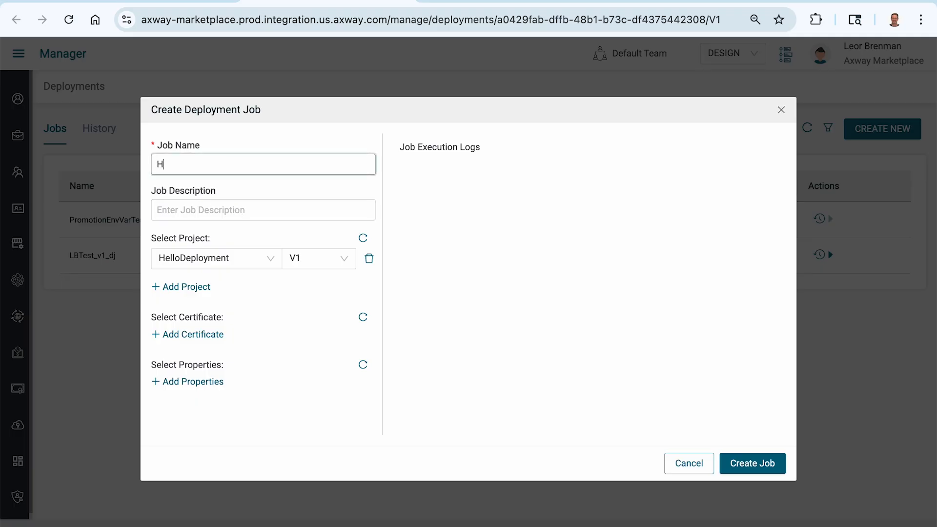
pyautogui.write('elloDeployment_v1_dj')
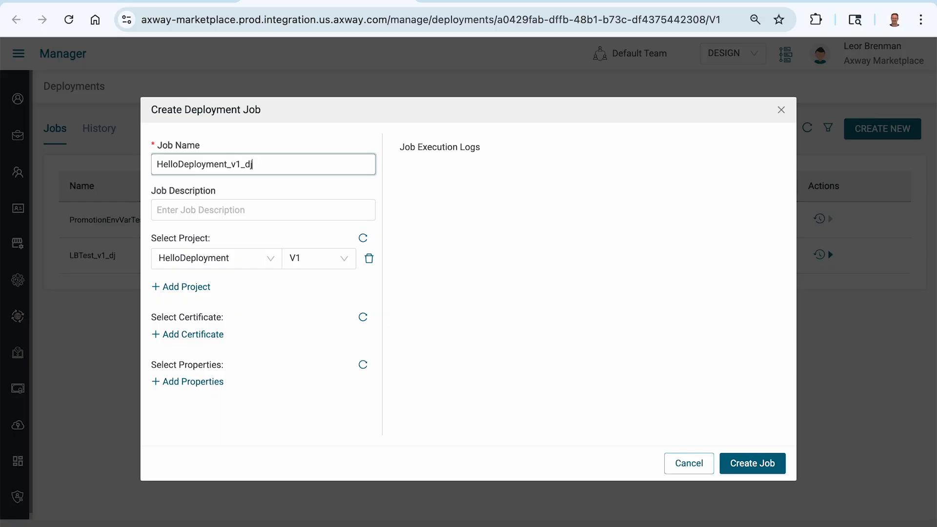
pyautogui.hotkey('ctrl', 'a')
pyautogui.hotkey('ctrl', 'c')
pyautogui.press('Tab')
pyautogui.hotkey('ctrl', 'v')
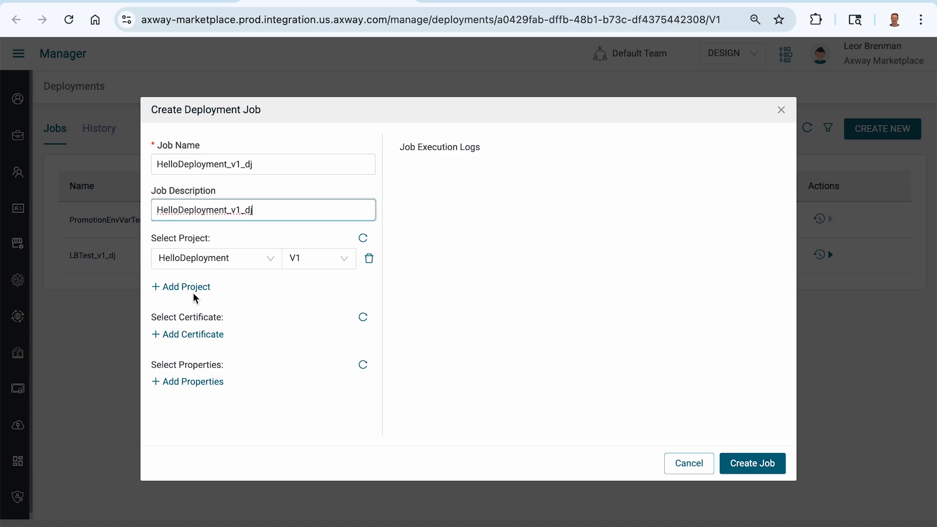
# Step: Leave the deployment properties empty and create the HelloDeployment_v1_dj job
pyautogui.click(199, 385)
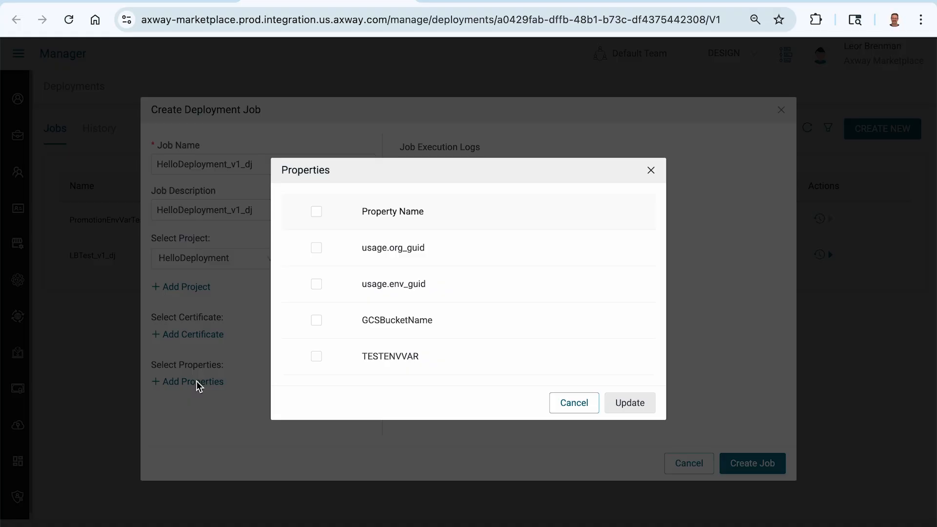
pyautogui.click(566, 407)
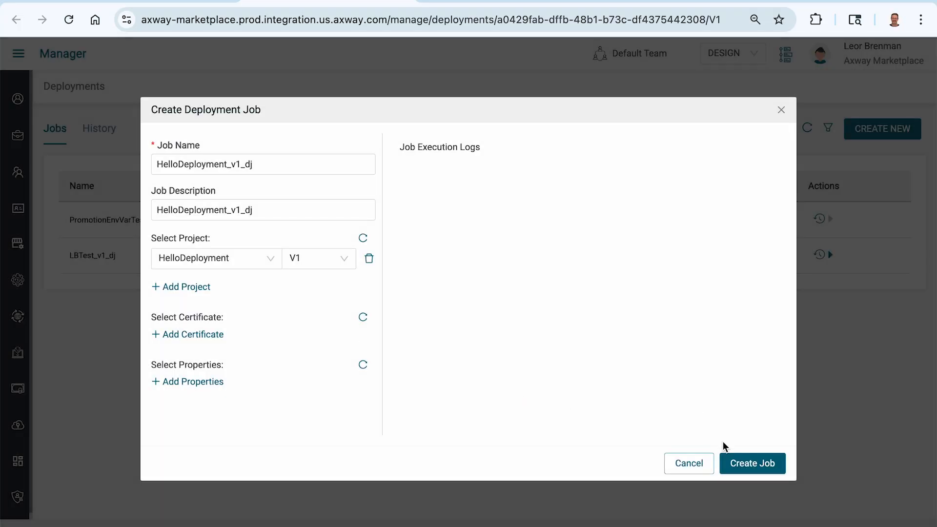
pyautogui.click(754, 465)
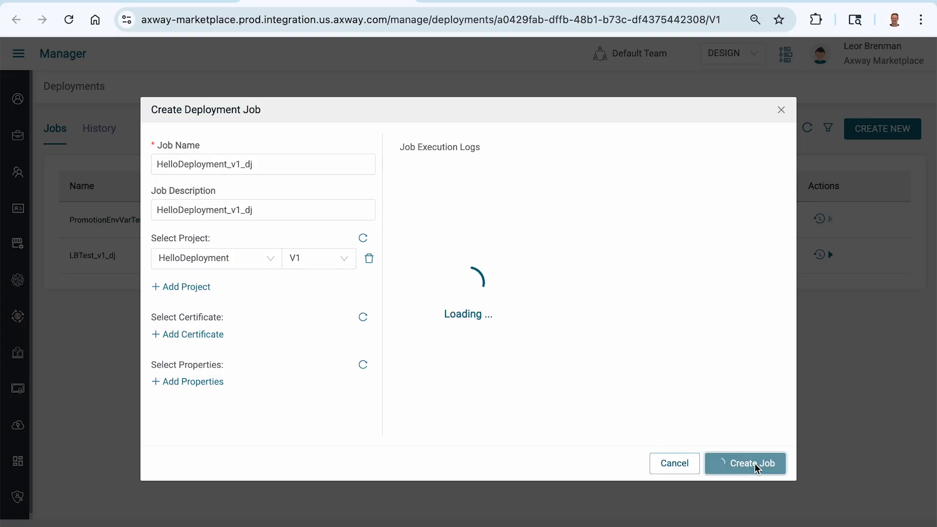